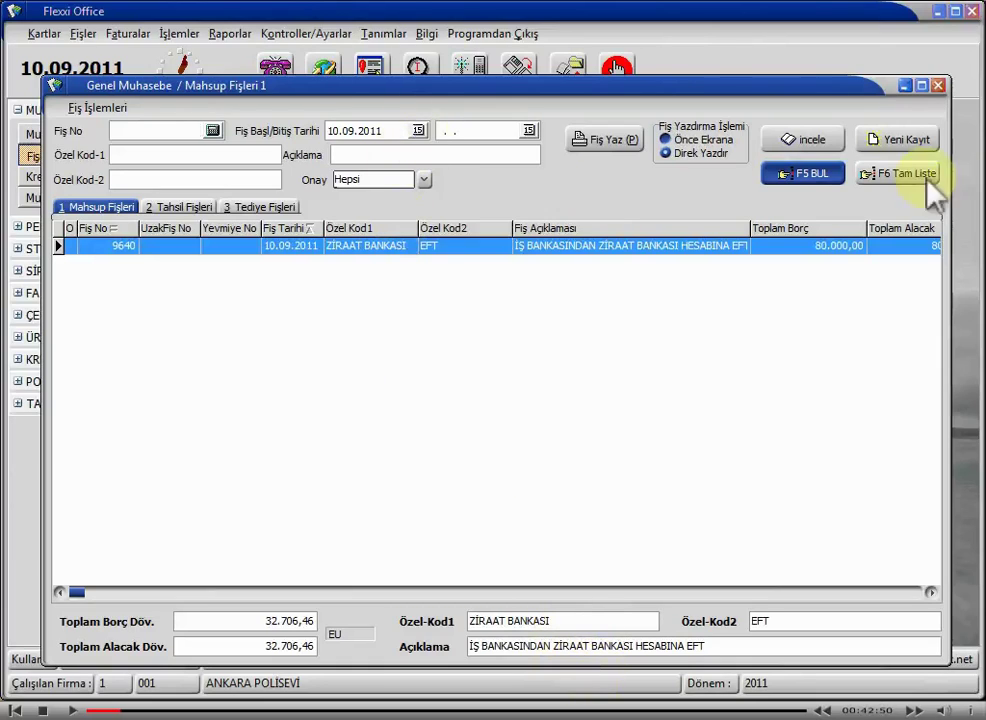
- Find the vouchers for the set start date and look through the Tahsil and Tediye voucher lists
left_click(810, 177)
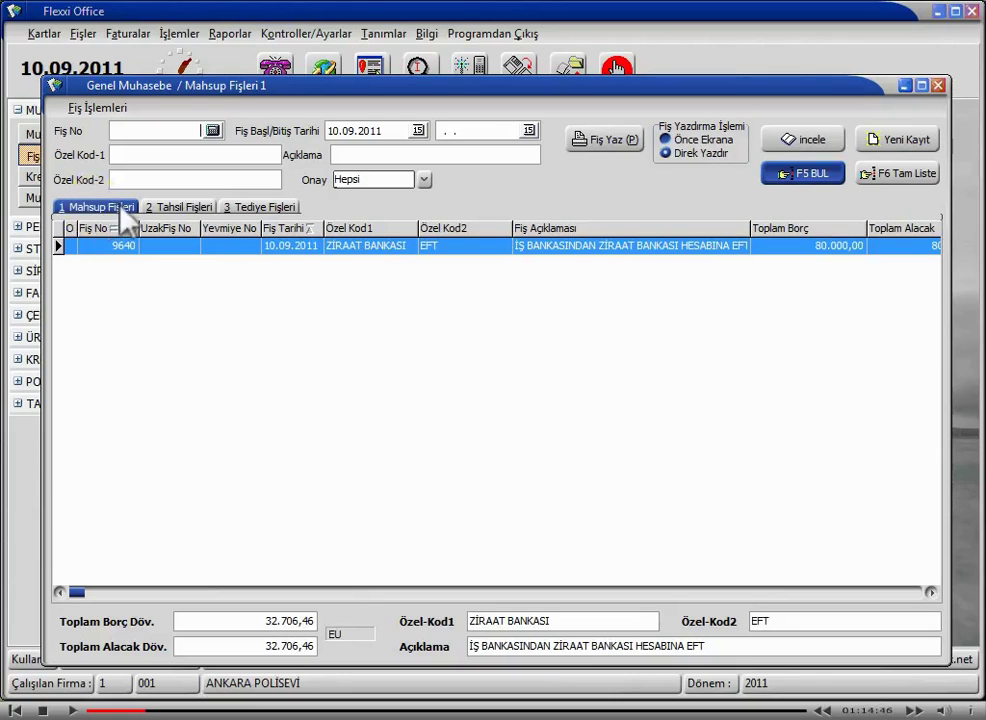
left_click(180, 208)
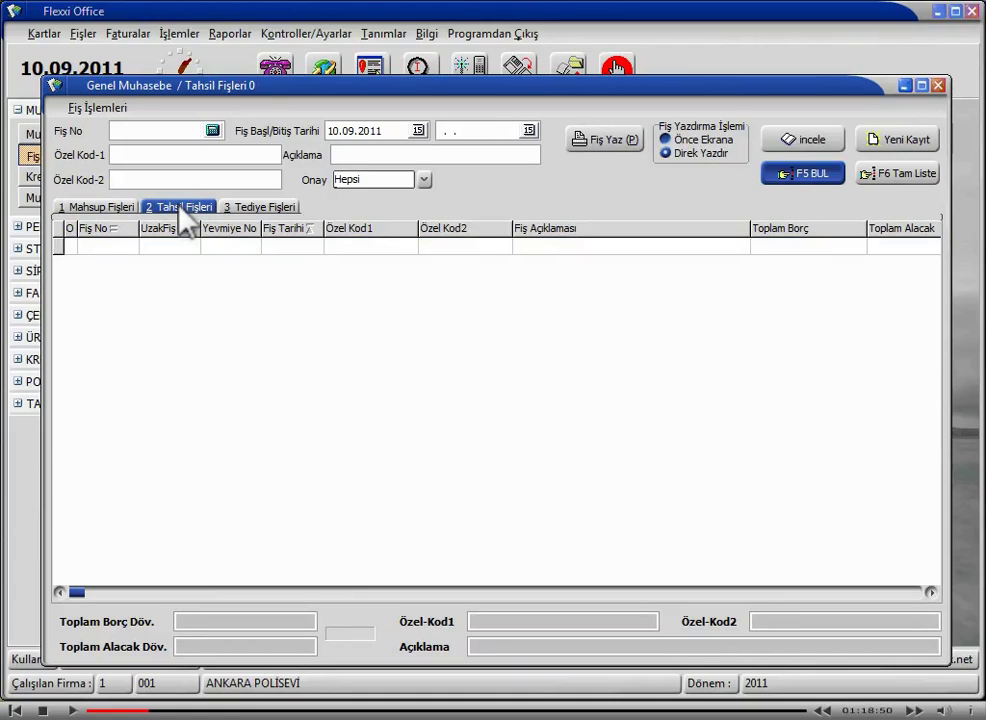
left_click(249, 209)
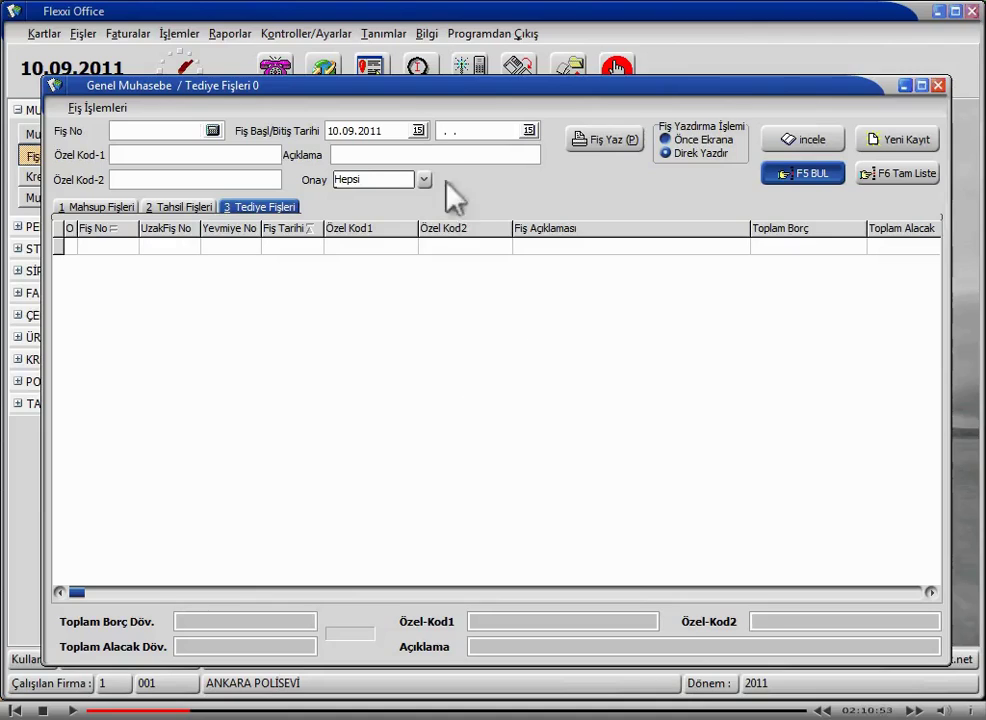
- Set the voucher date range to 01.09.2011 through 10.09.2011 and view the matching Mahsup vouchers
left_click(417, 130)
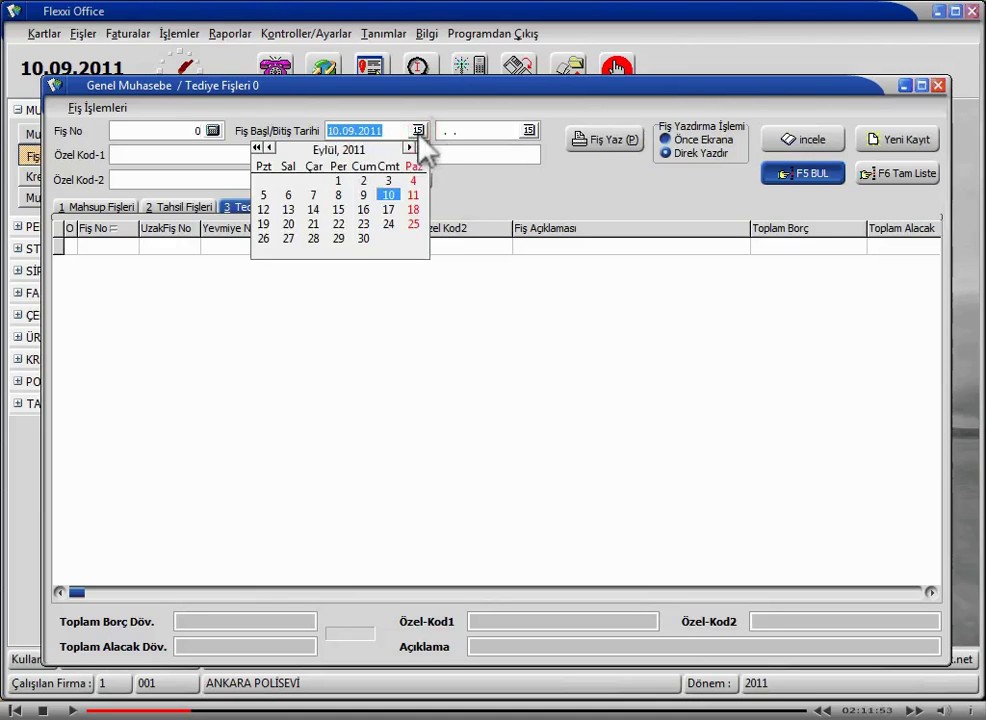
left_click(336, 181)
left_click(528, 130)
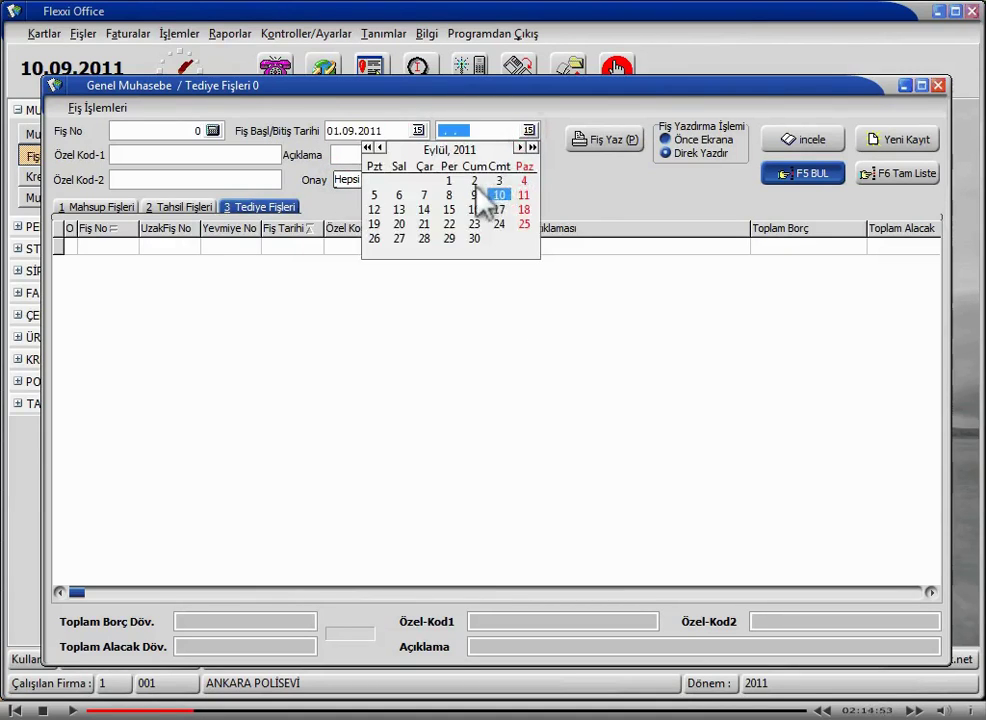
left_click(449, 196)
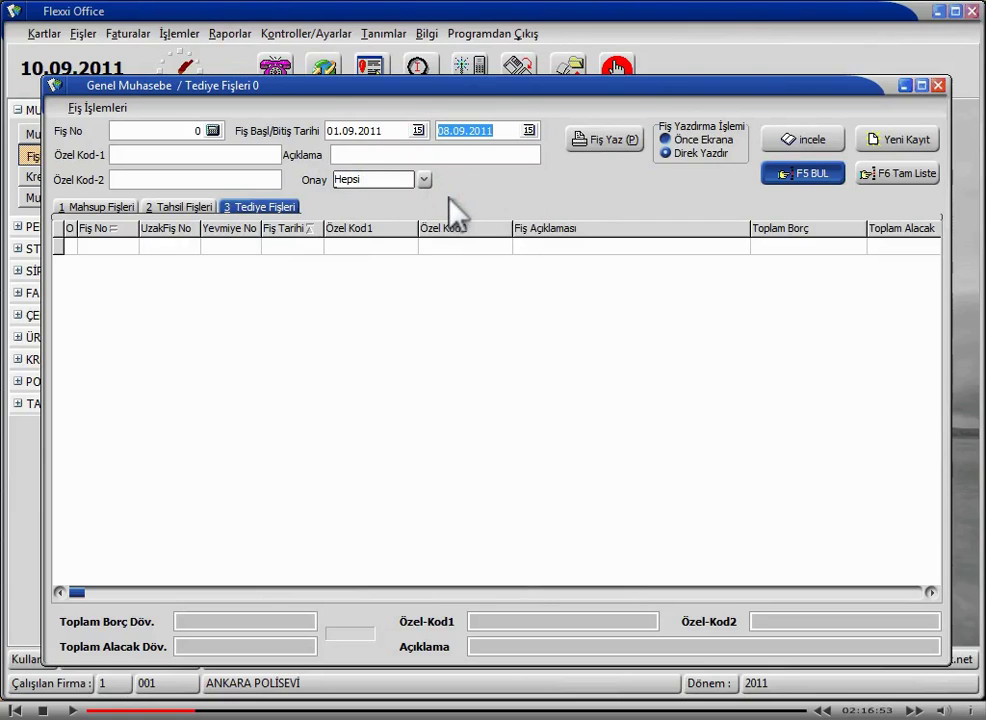
key("Home")
type("10")
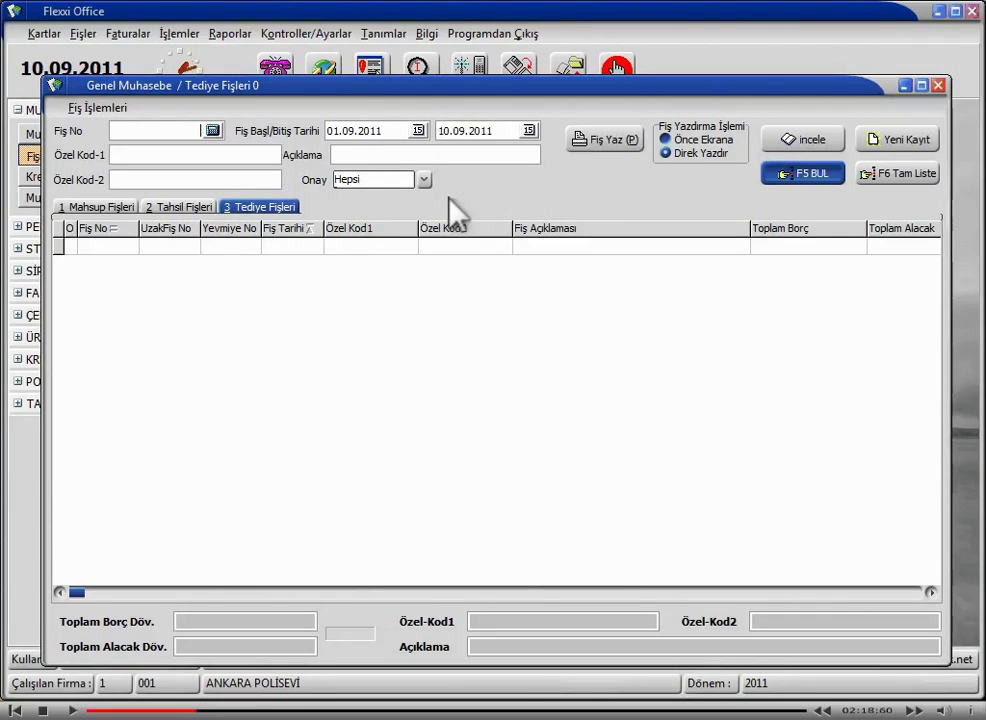
left_click(110, 207)
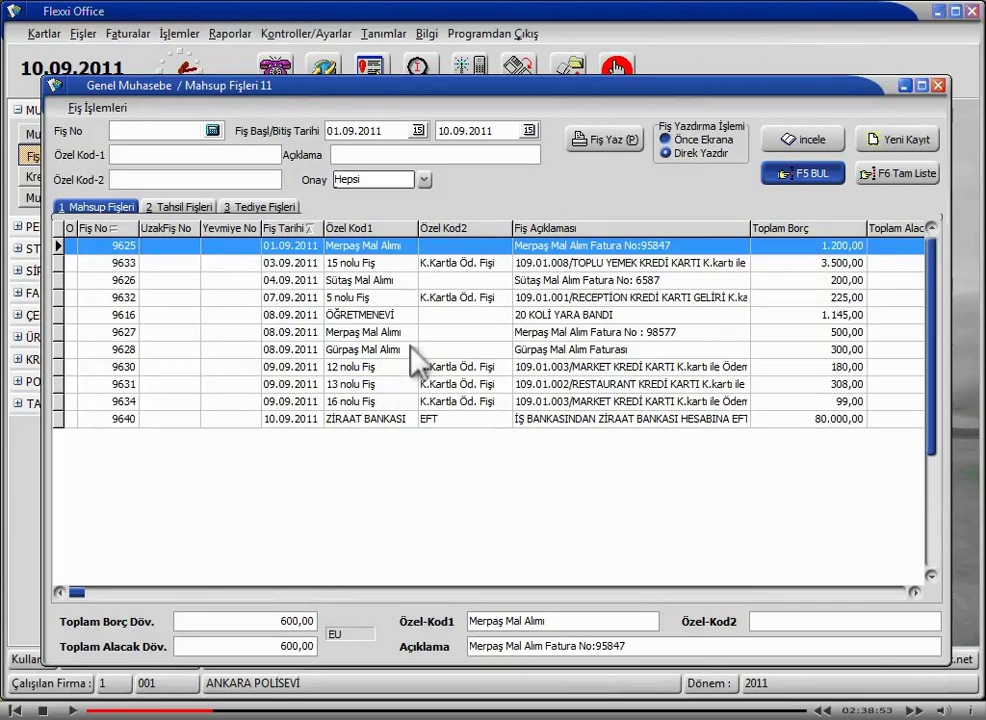
- List all Mahsup vouchers without the date filter and open the Sütaş Mal Alımı voucher dated 04.09.2011
left_click(906, 177)
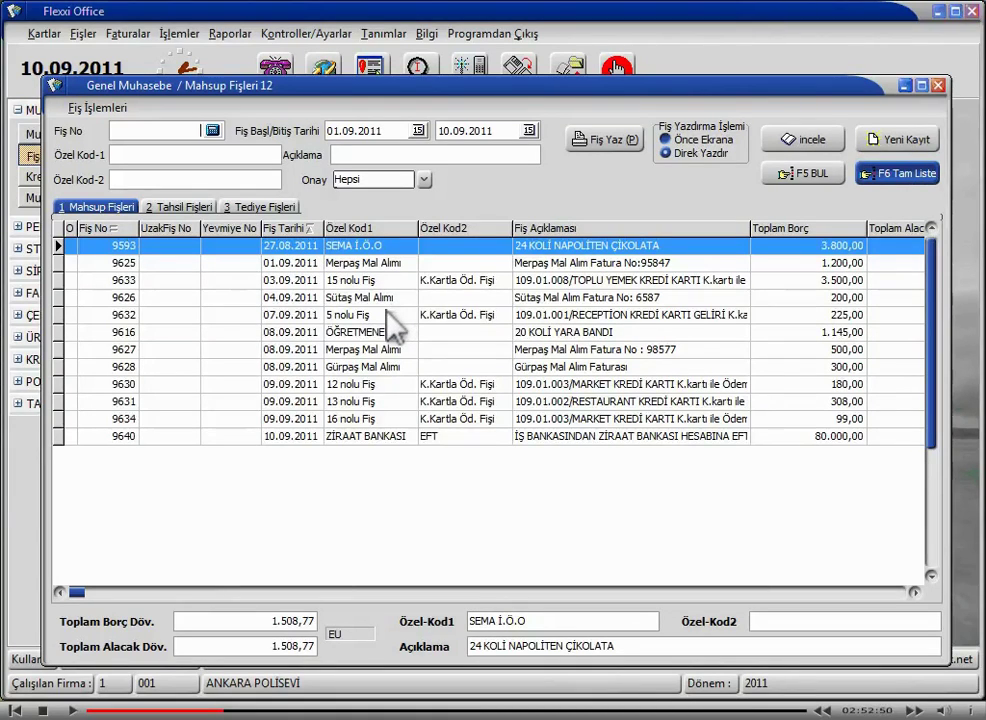
left_click(355, 297)
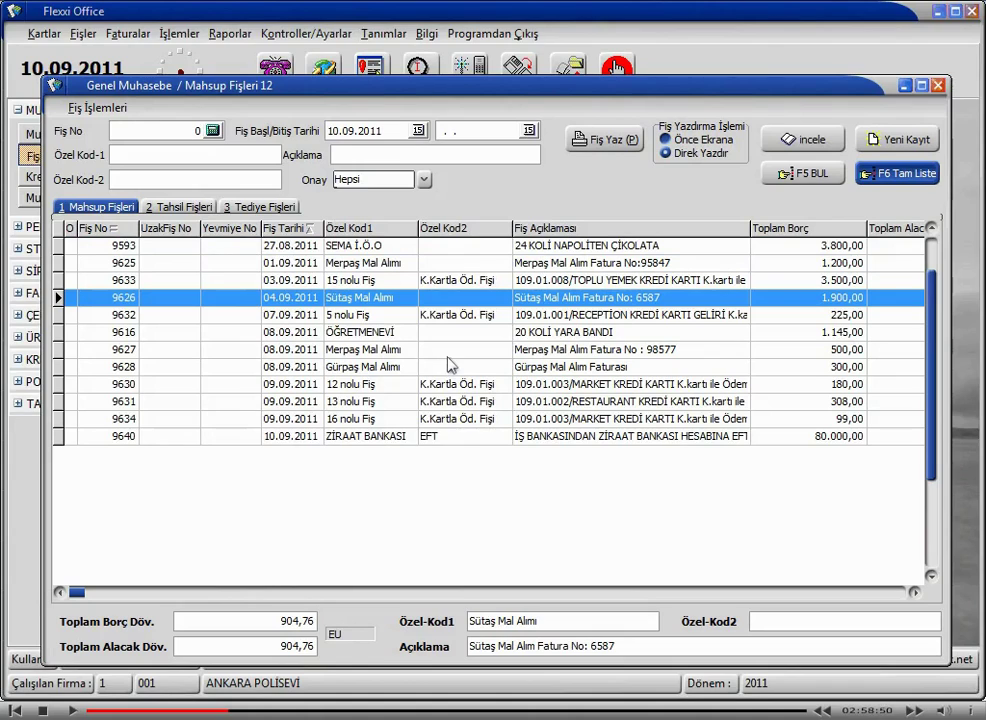
left_click(799, 146)
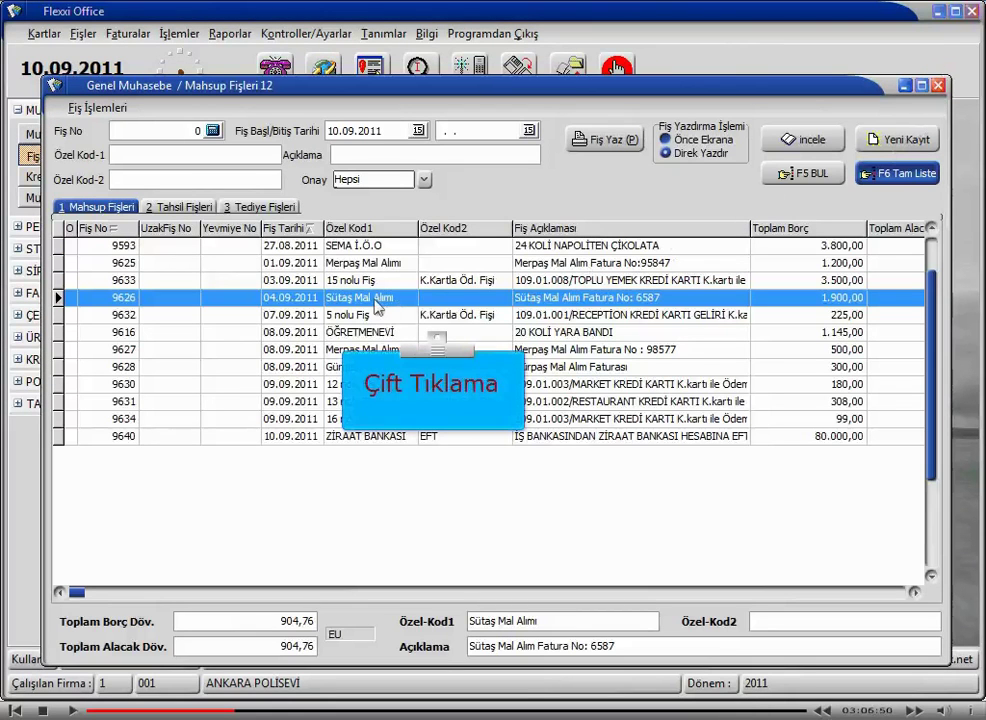
double_click(377, 304)
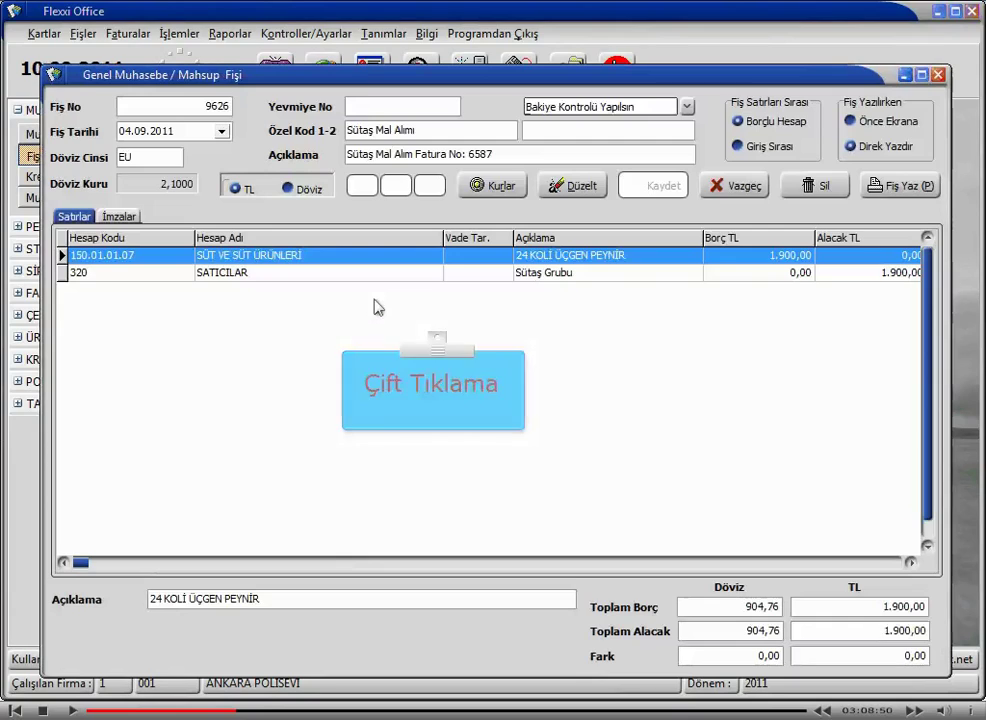
left_click(938, 76)
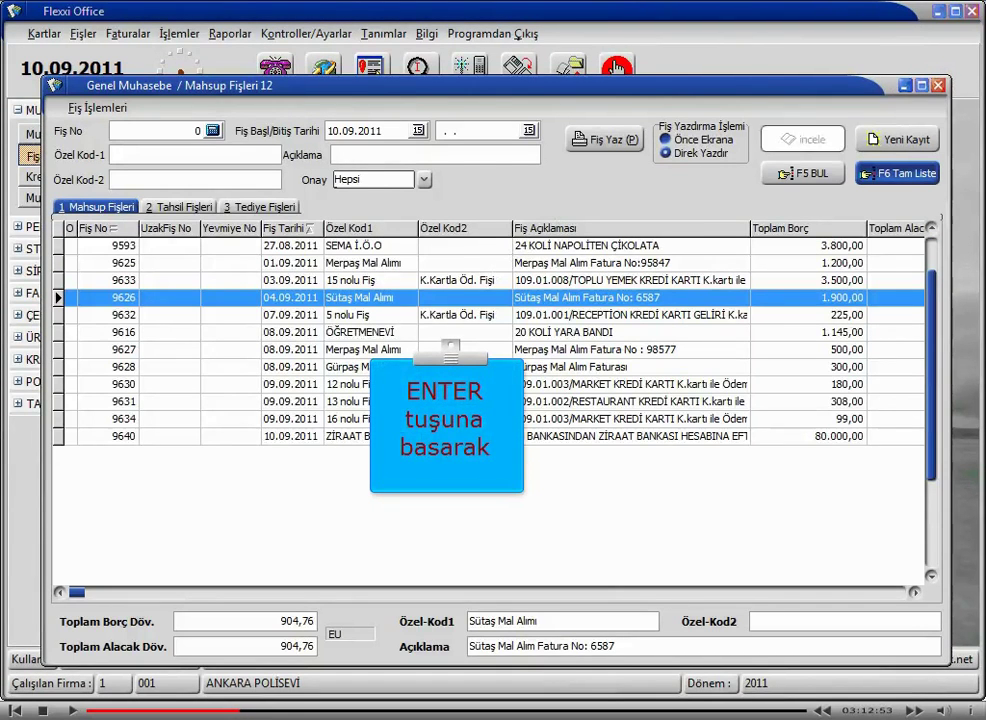
key("Return")
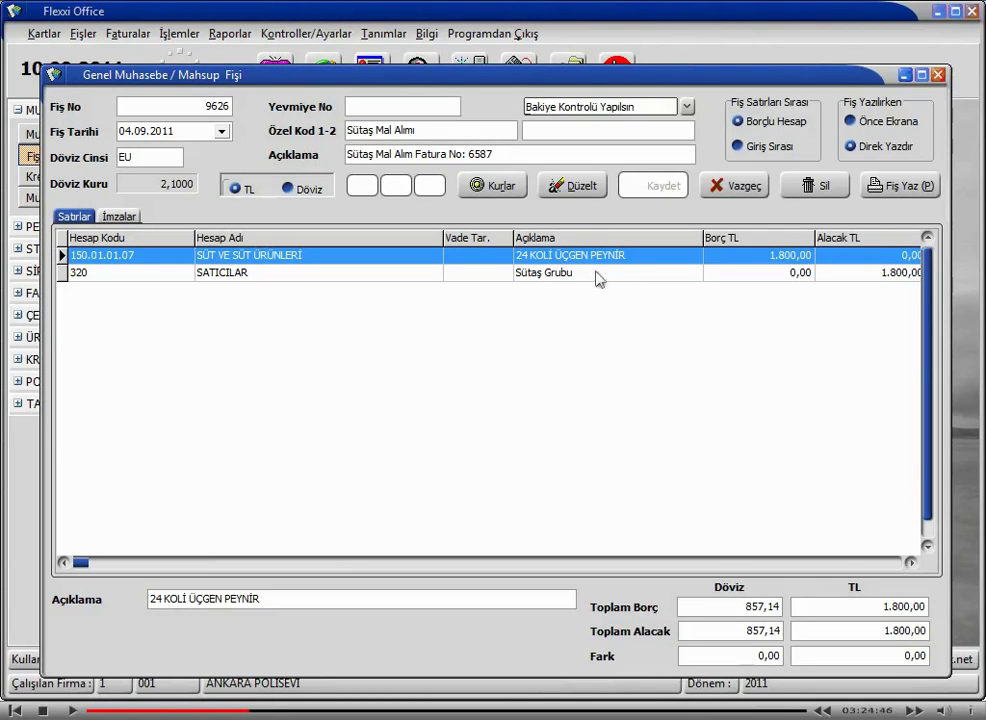
- Set the Borç amount of the SÜT VE SÜT ÜRÜNLERİ line to 1.900 TL and try to save the voucher
left_click(566, 190)
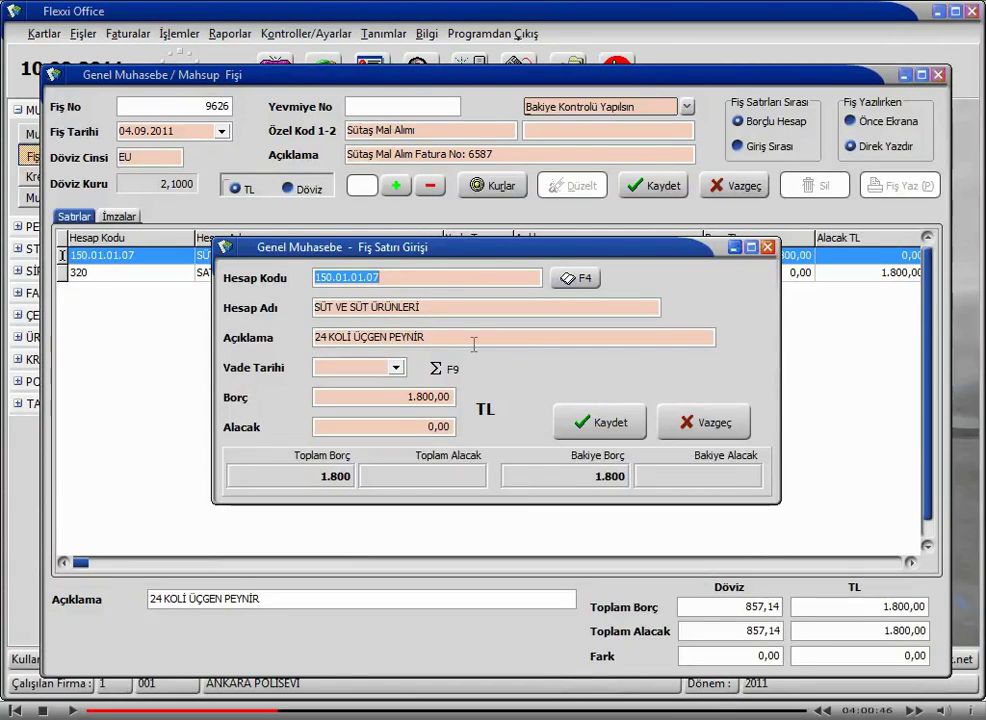
left_click(405, 401)
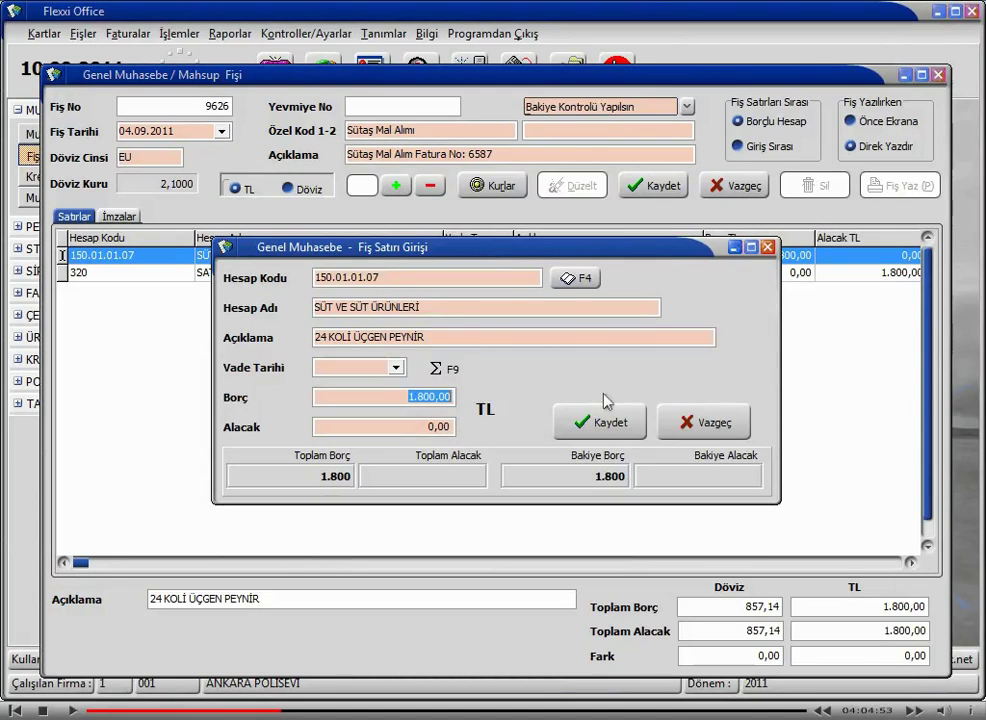
type("1900")
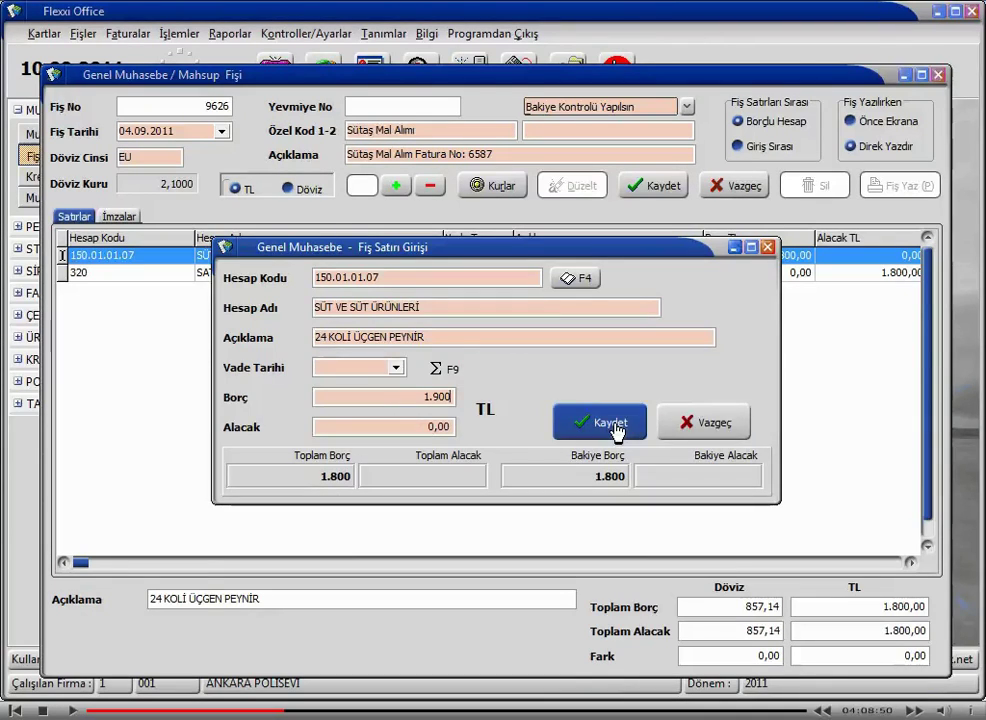
left_click(612, 424)
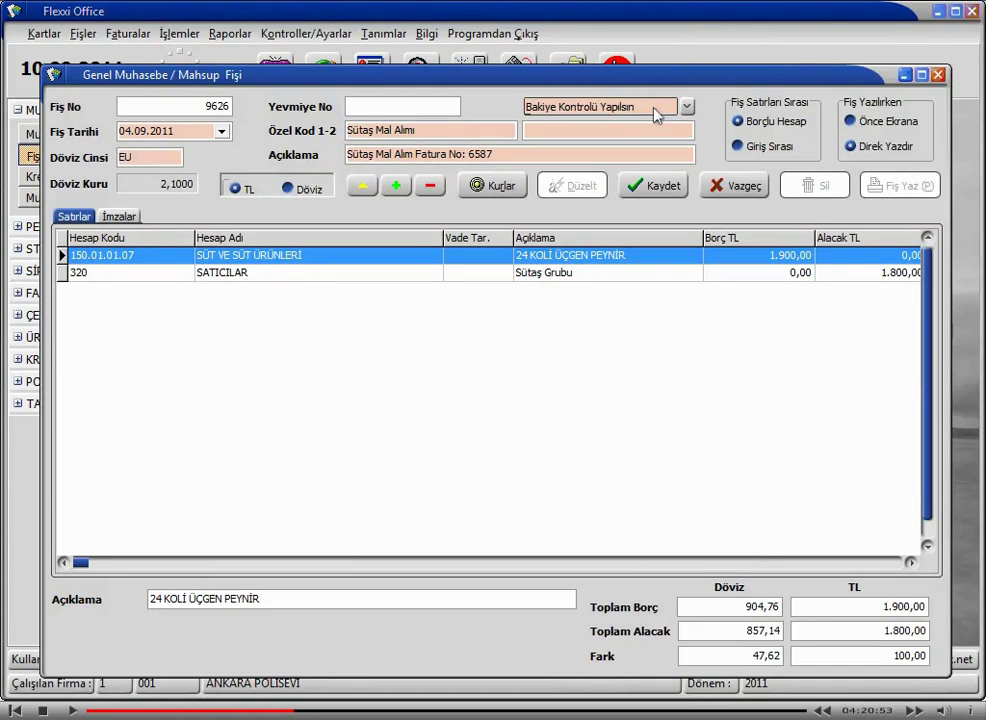
left_click(652, 187)
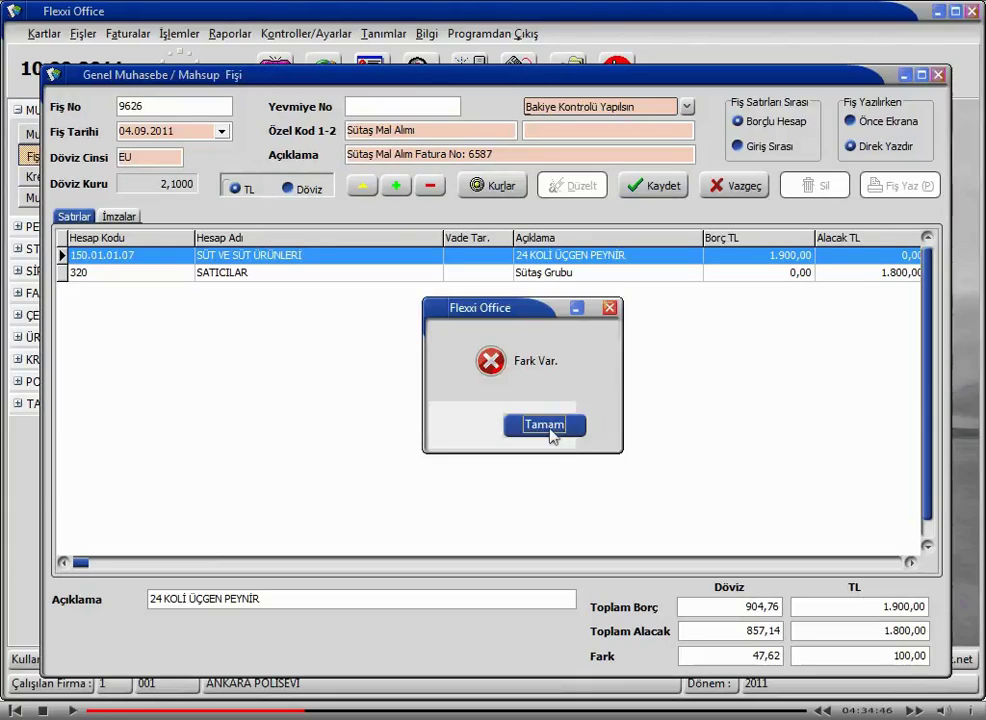
left_click(545, 424)
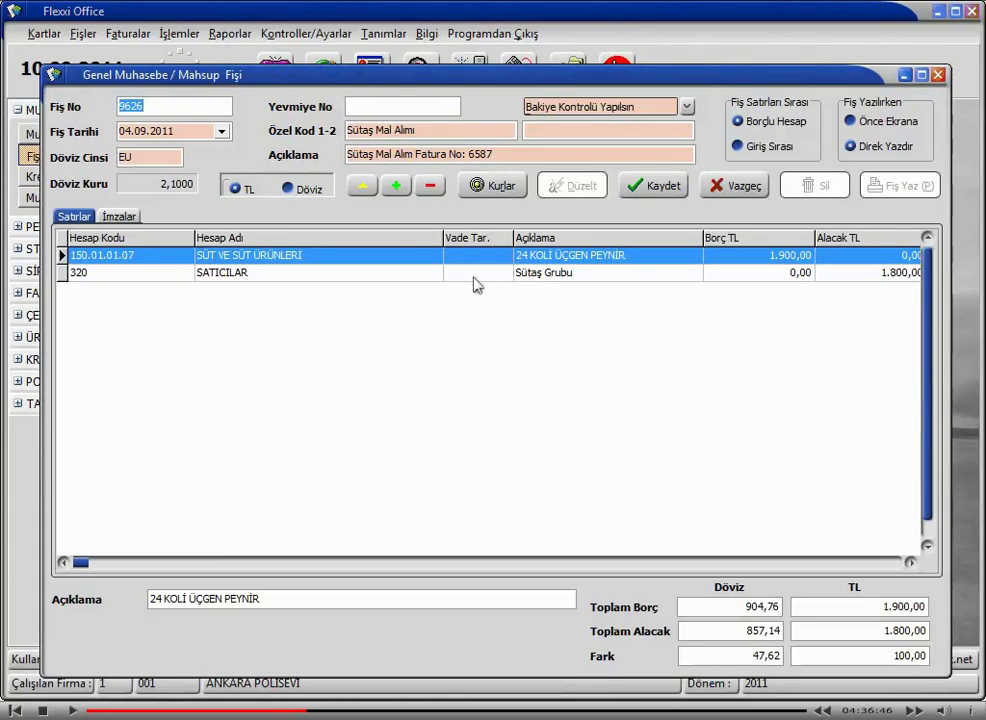
- Set the Alacak amount of the SATICILAR line to 1.900 TL, then save and close the voucher
double_click(476, 274)
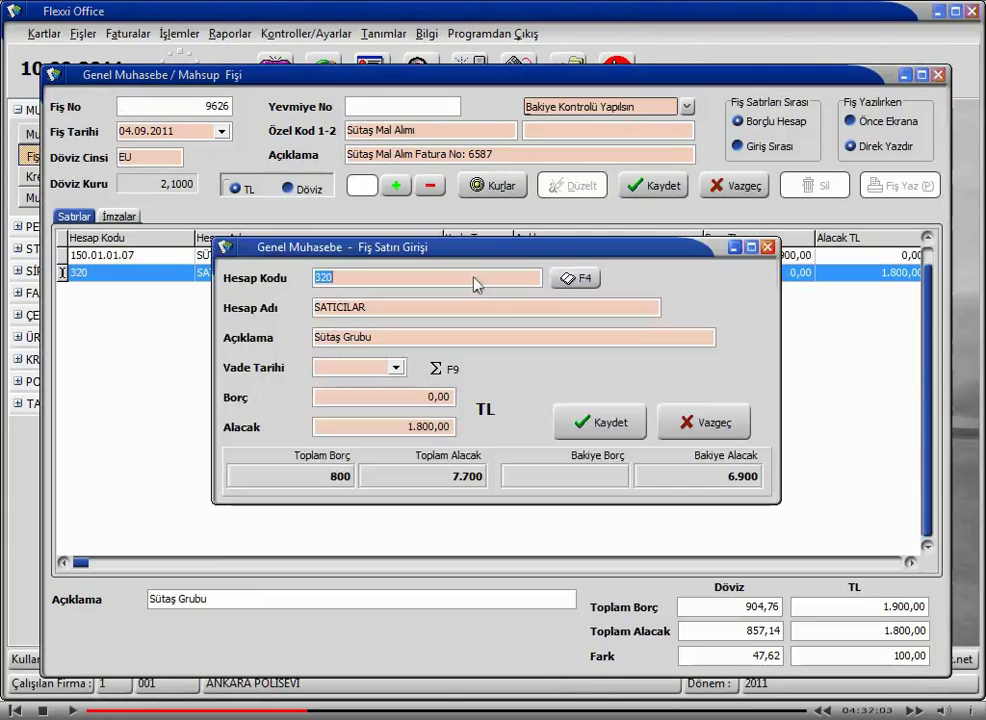
double_click(425, 425)
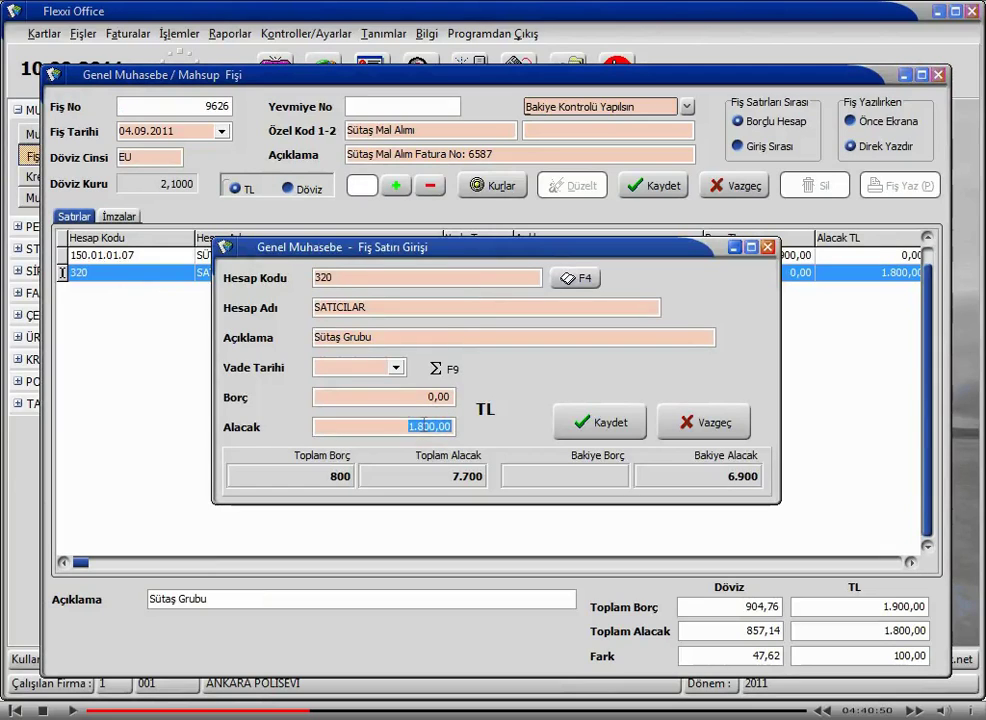
type("1900")
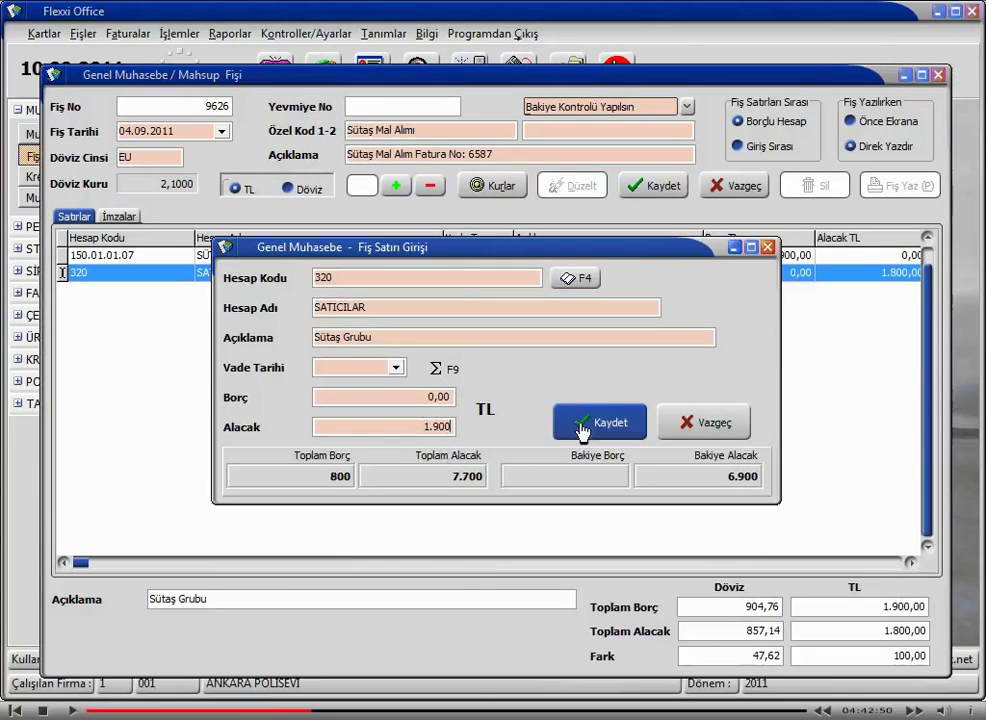
left_click(582, 428)
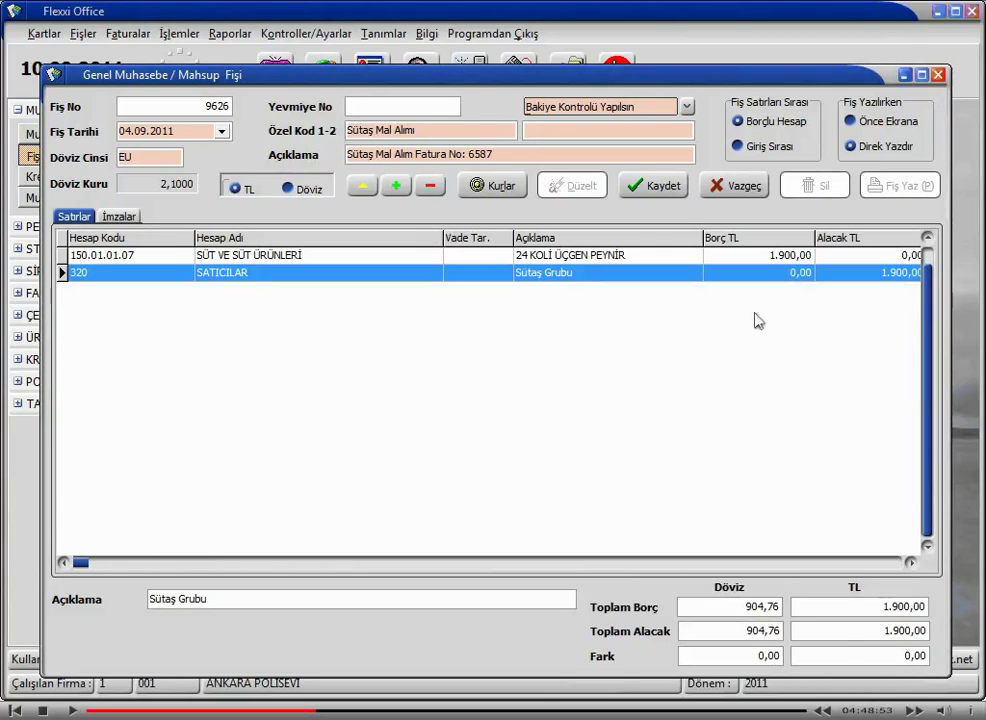
left_click(648, 188)
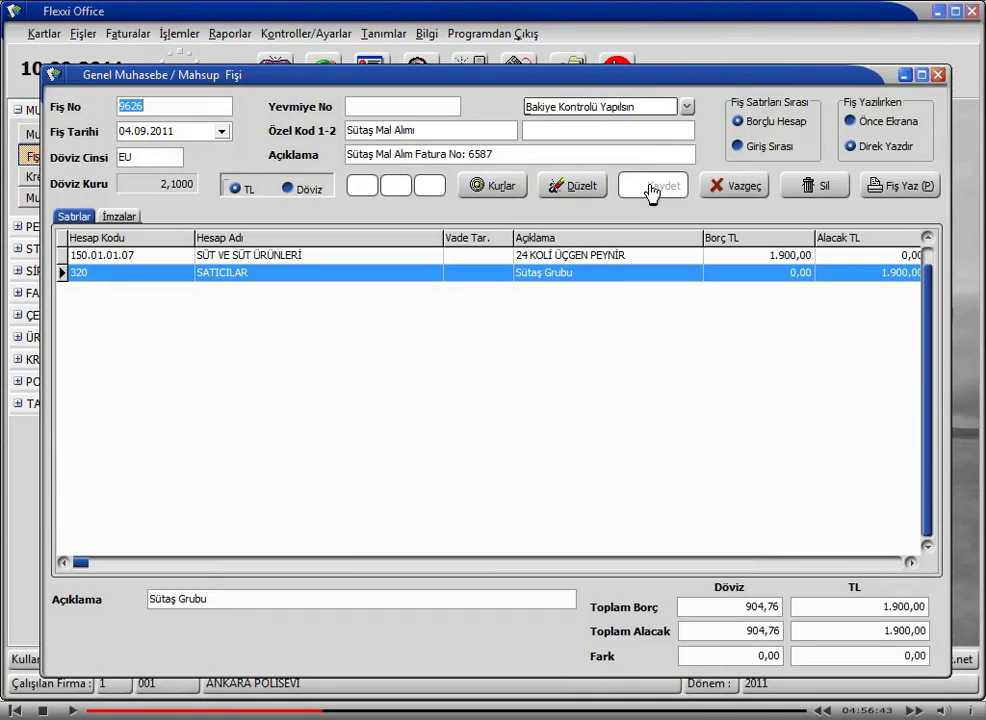
left_click(940, 76)
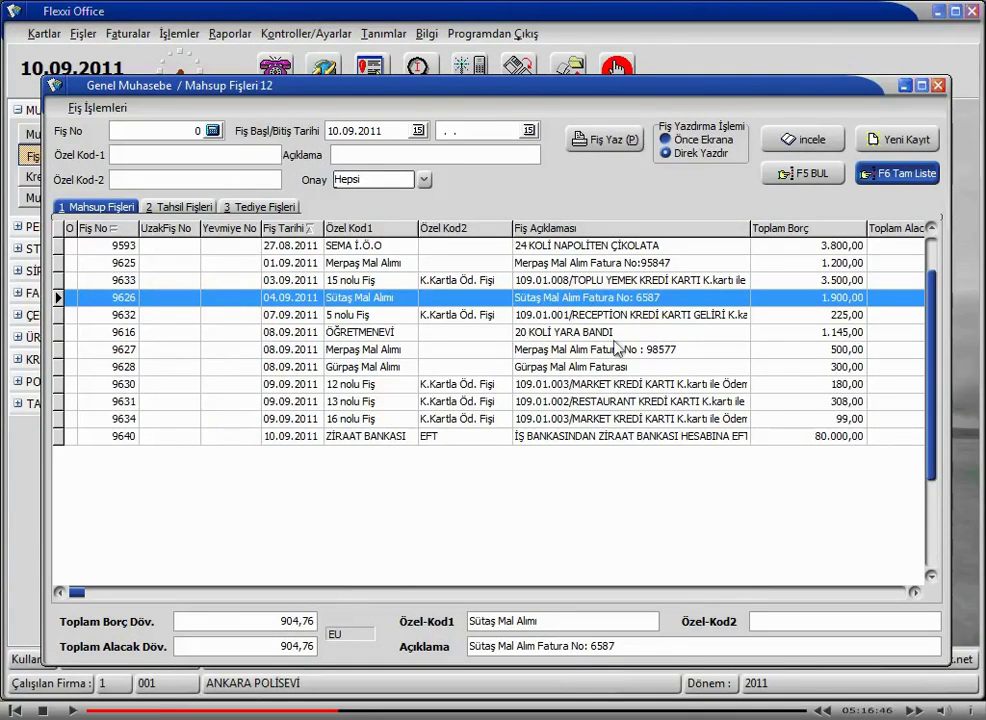
- Create a new Mahsup voucher dated 10.09.2011 with EU as its currency
left_click(897, 146)
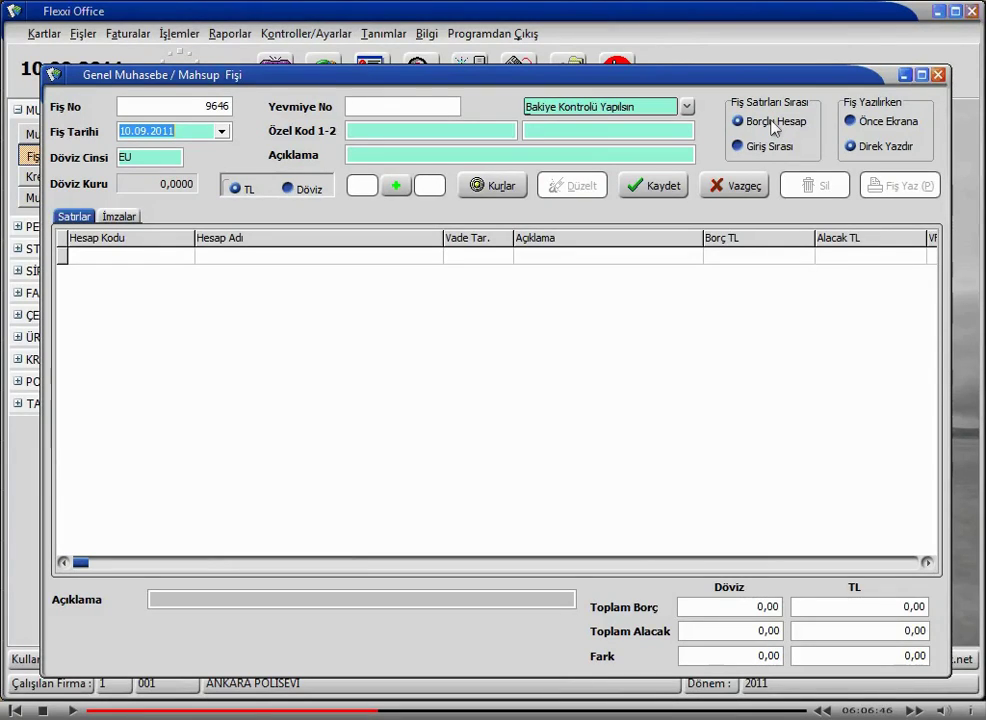
left_click(199, 132)
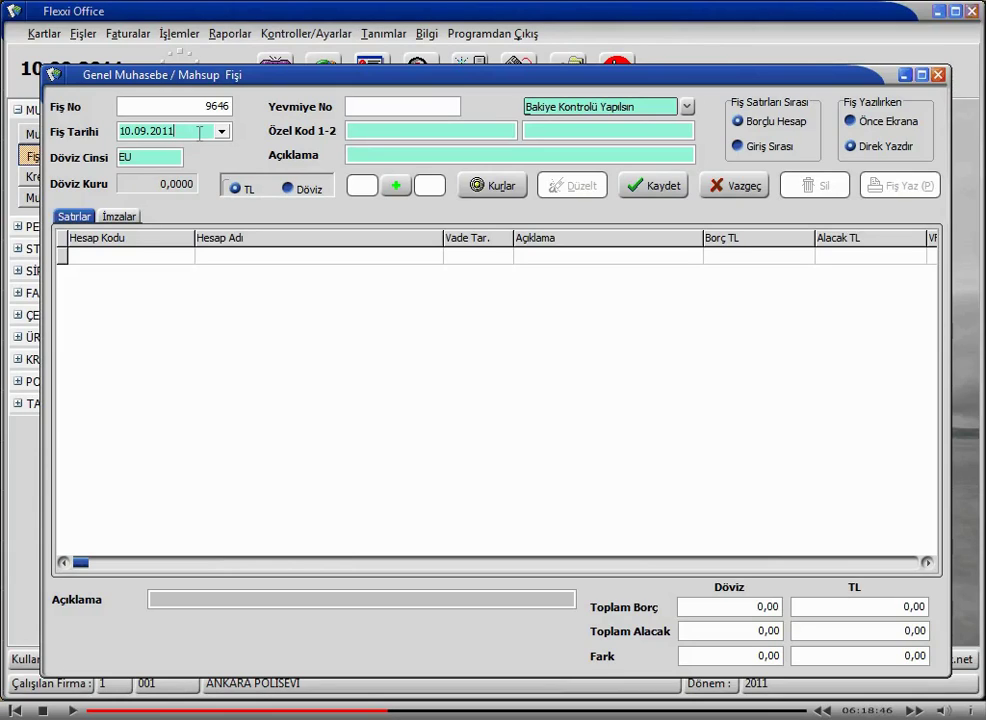
key("Return")
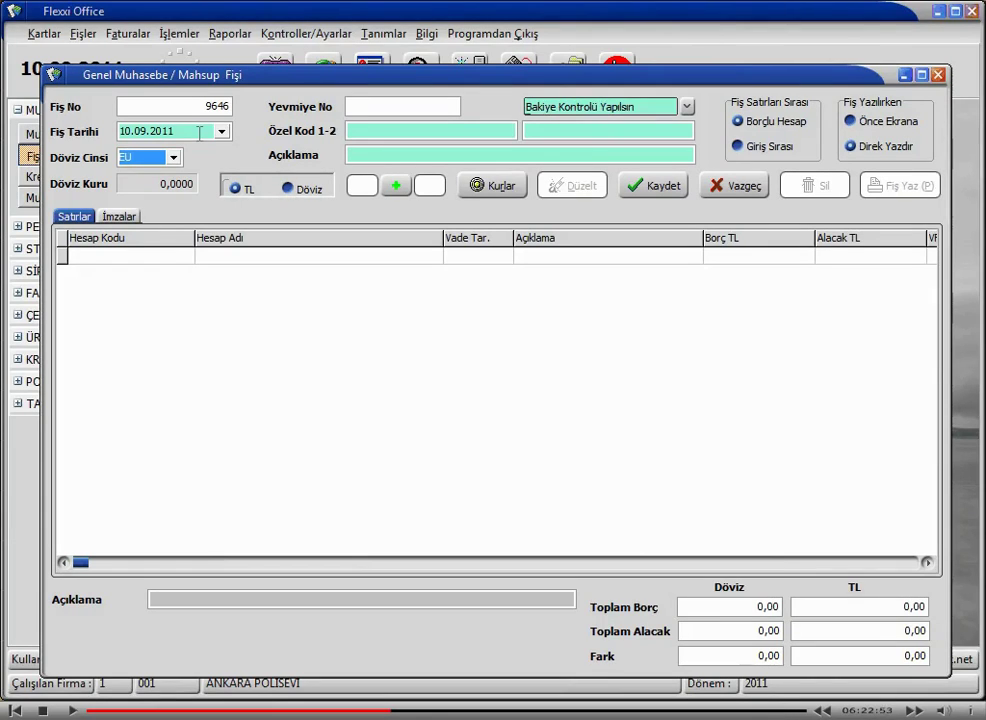
key("Return")
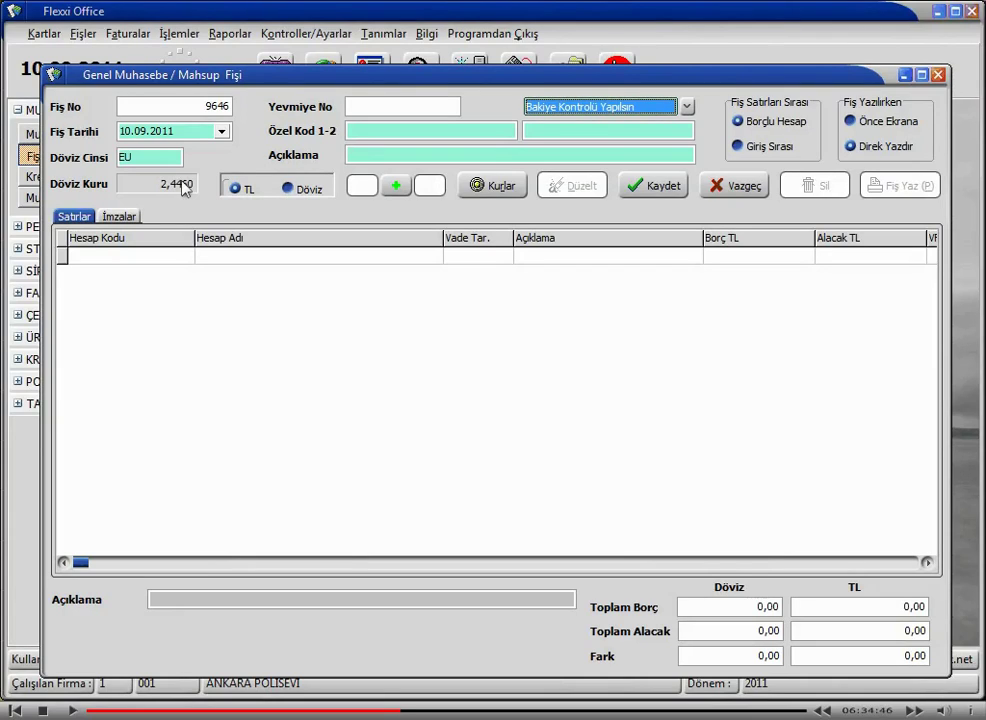
- Switch the new voucher's balance check to Bakiye Kontrolü Yapılmasın and back to Bakiye Kontrolü Yapılsın
left_click(687, 108)
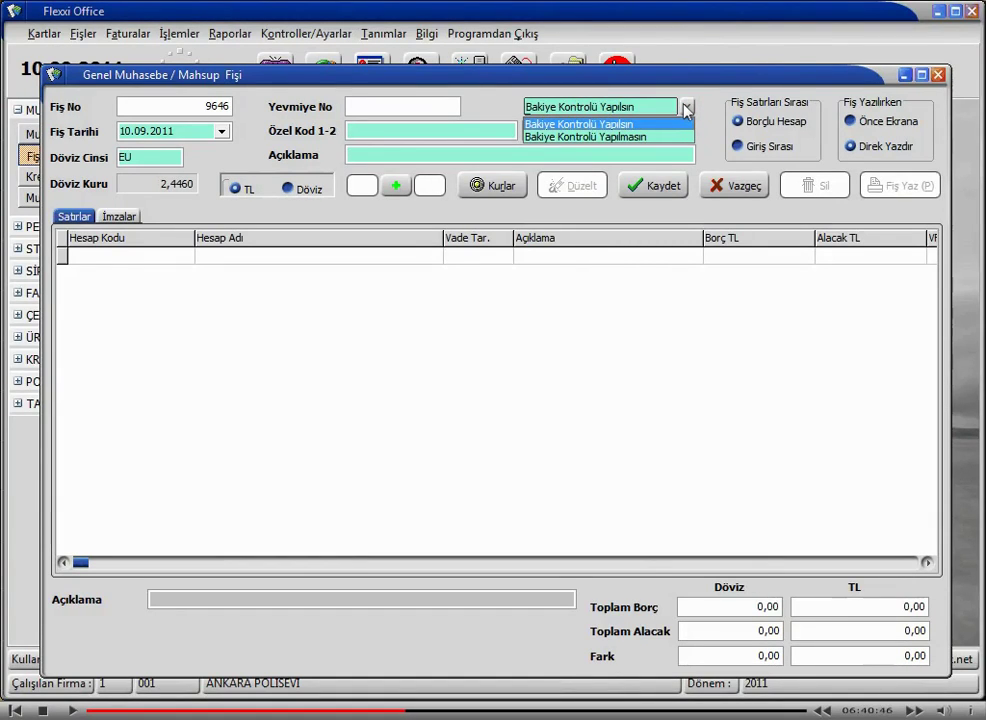
left_click(638, 137)
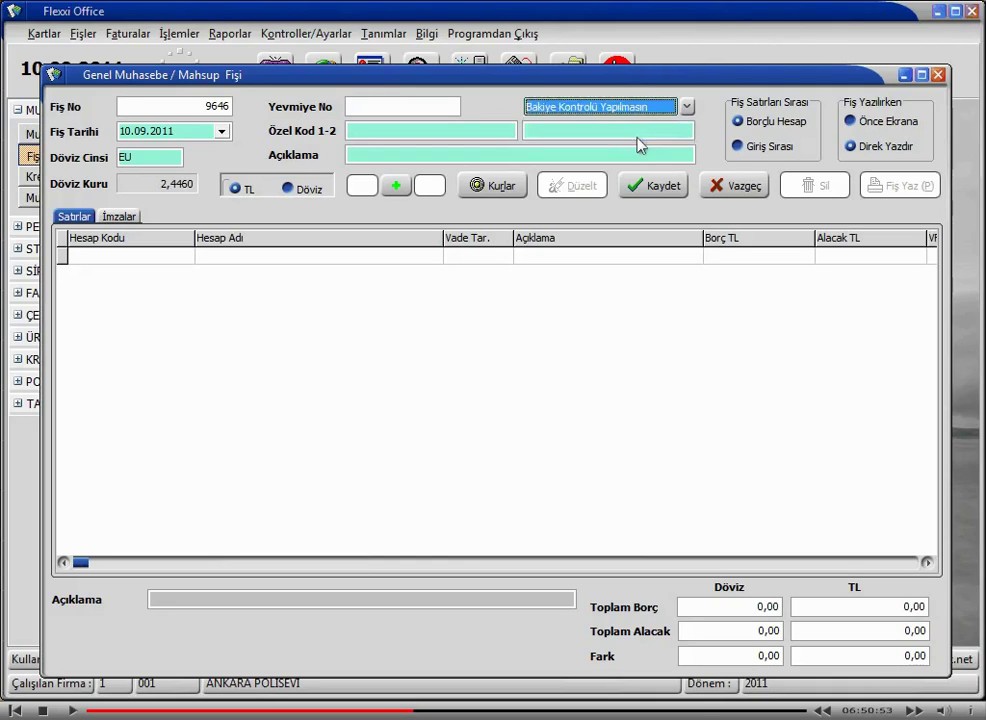
left_click(688, 108)
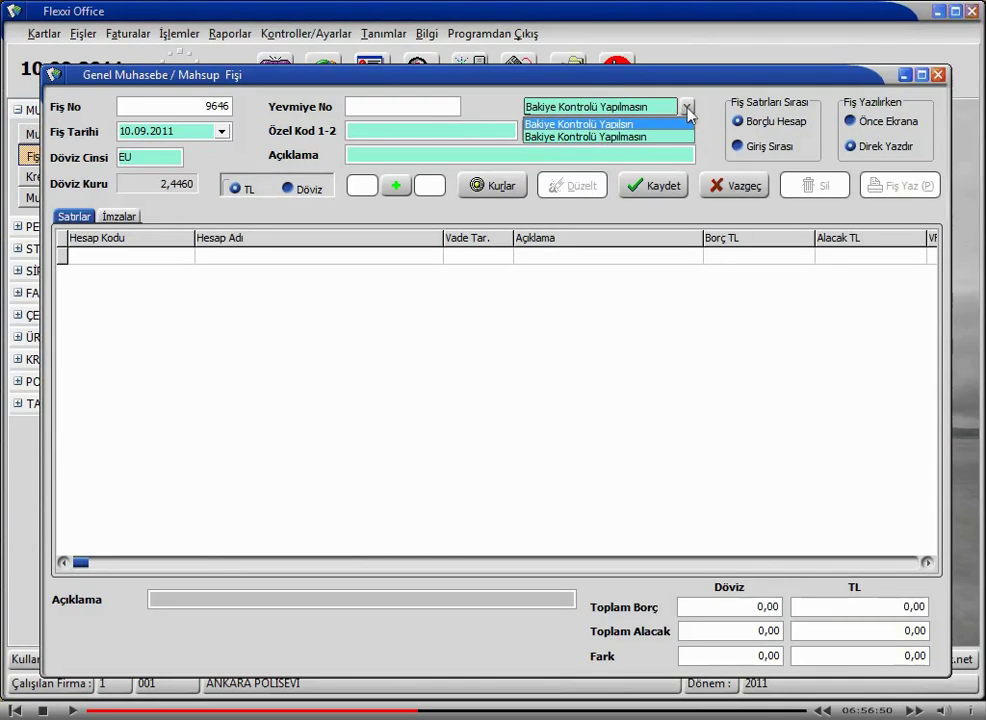
key("Return")
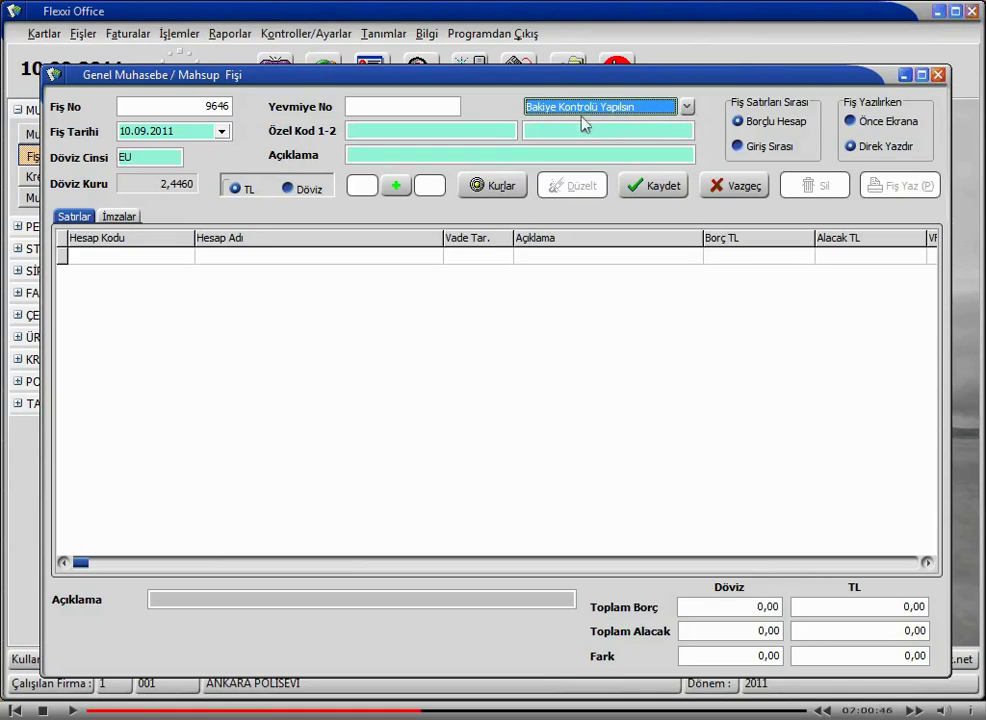
- Fill in the voucher's Özel Kod 1-2 as ZİRAAT and EFT and its Açıklama as "ZİRAAT'TEN - İŞ BANKASI HESABINA EFT"
left_click(433, 129)
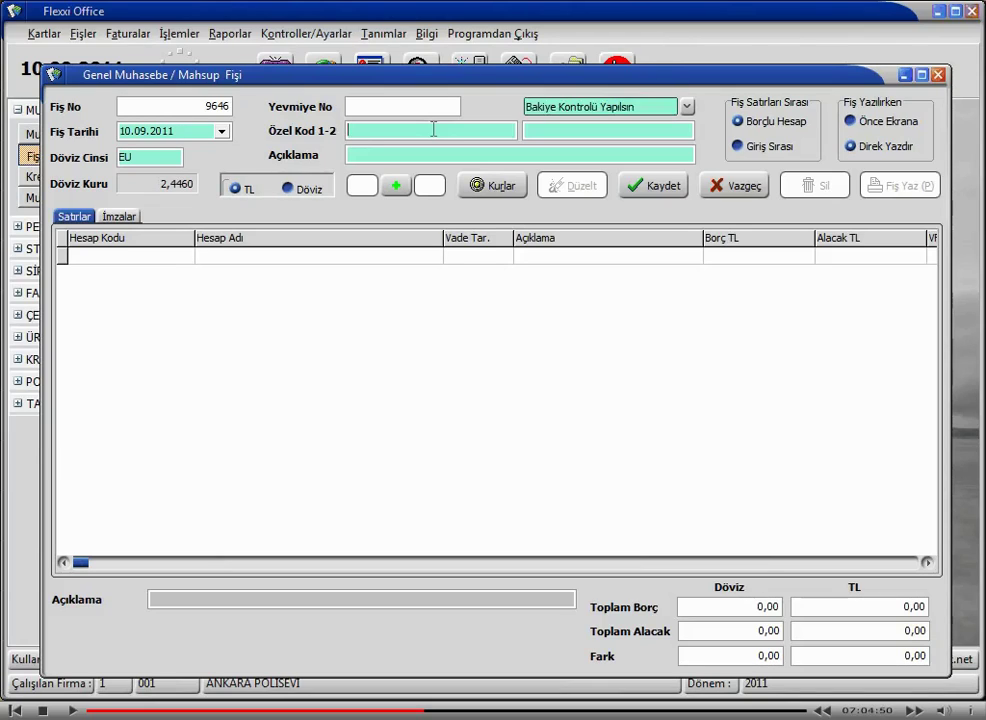
left_click(540, 130)
left_click(414, 130)
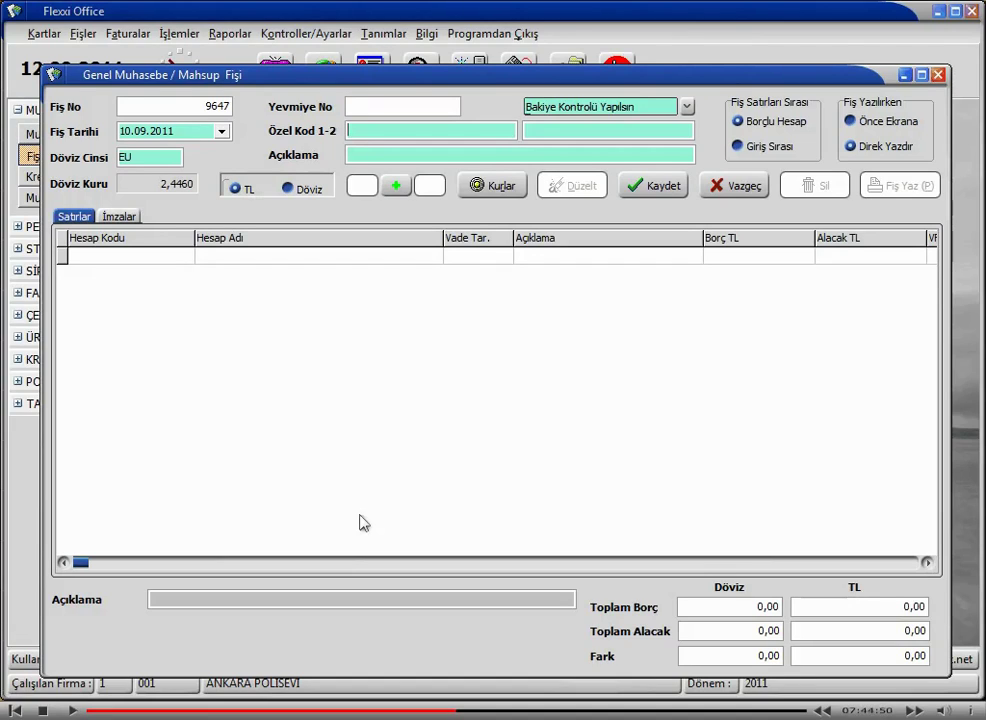
key("Caps_Lock")
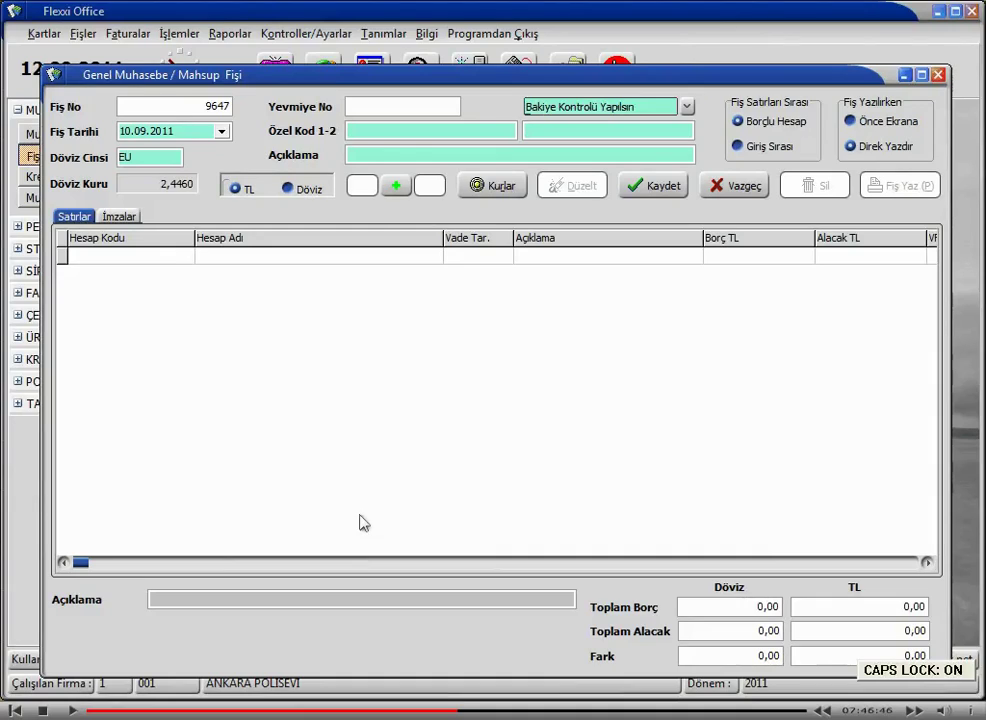
type("ZİRAA")
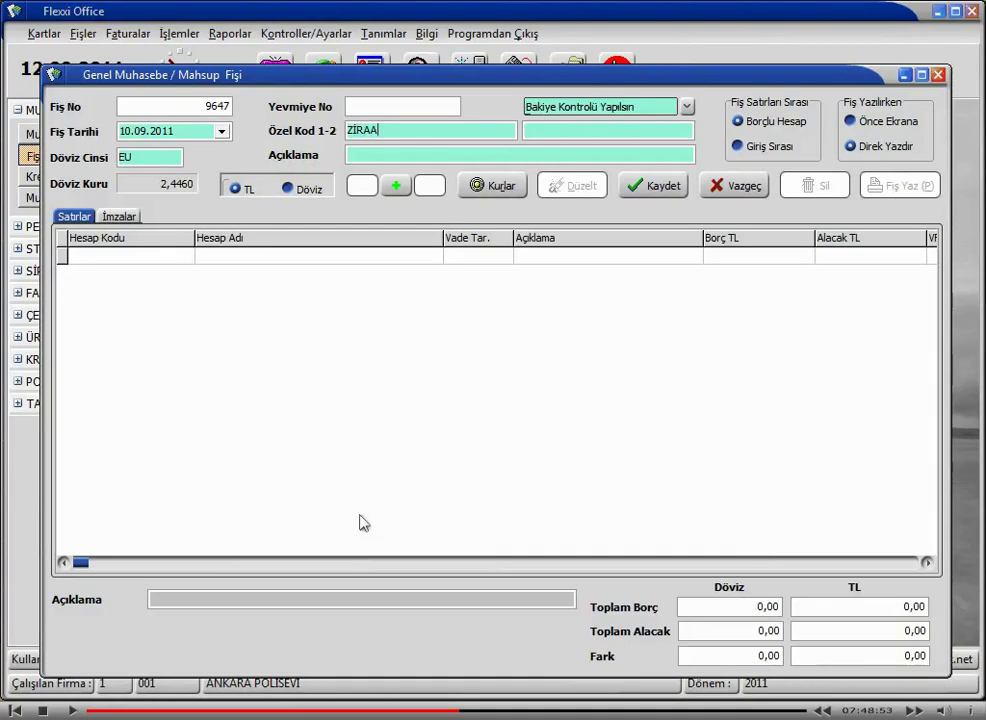
type("T")
key("Tab")
type("EFT")
type("ZİRAAT'TEN - İŞ BANKASI HESABINA  EFT")
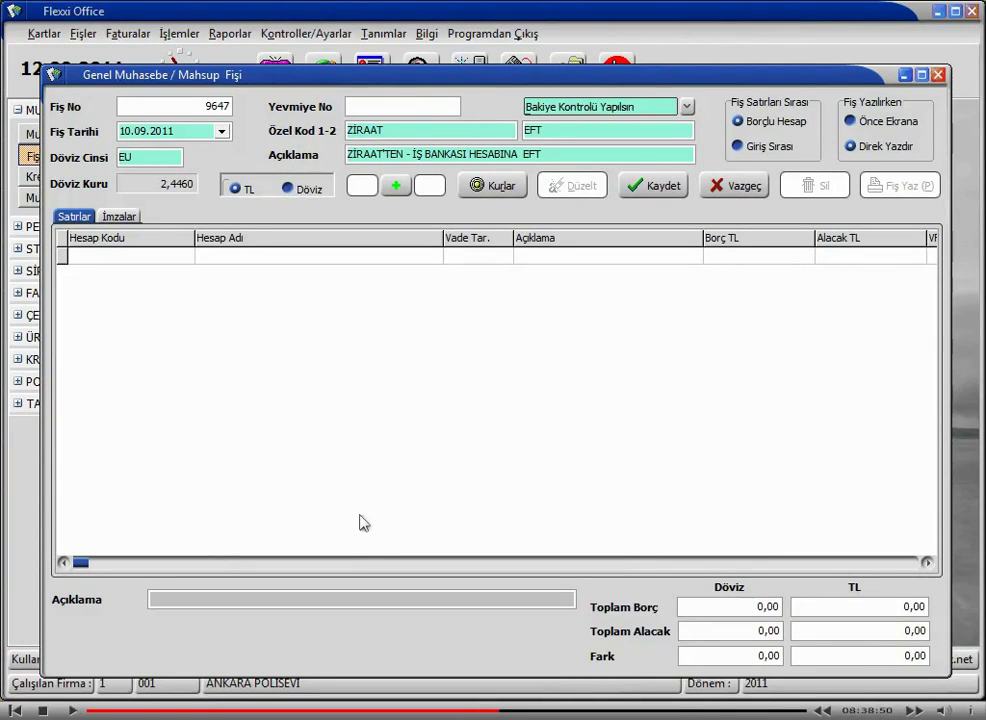
- Start a voucher line and look up account code 102 to assign 102.001 ZİRAAT BANKASI MERKEZ ŞUBE
key("Return")
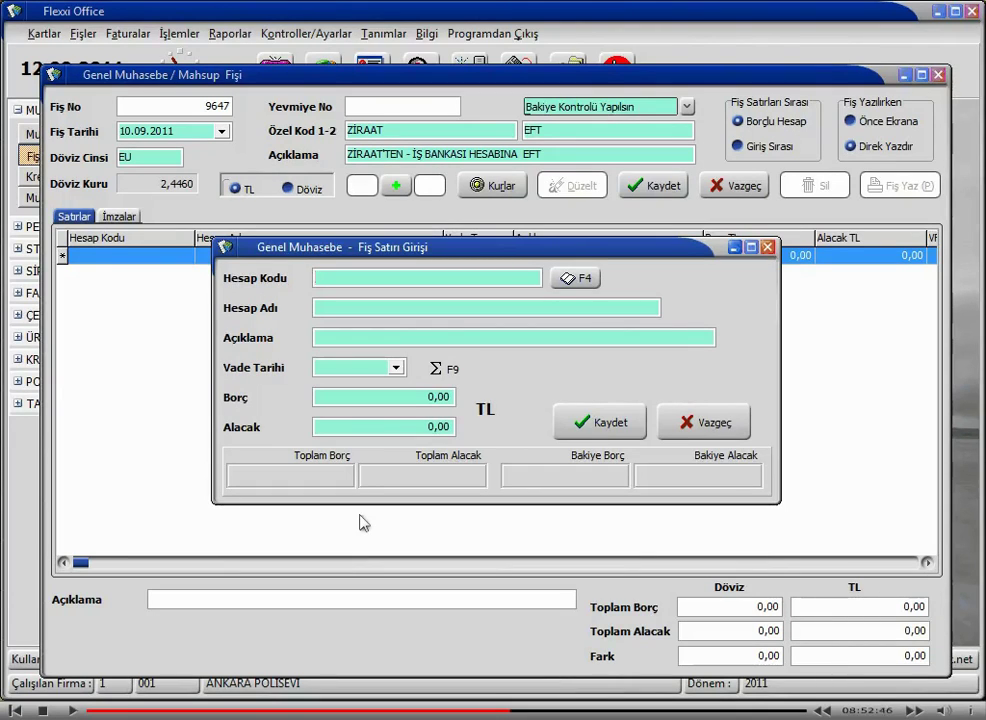
type("102")
key("F4")
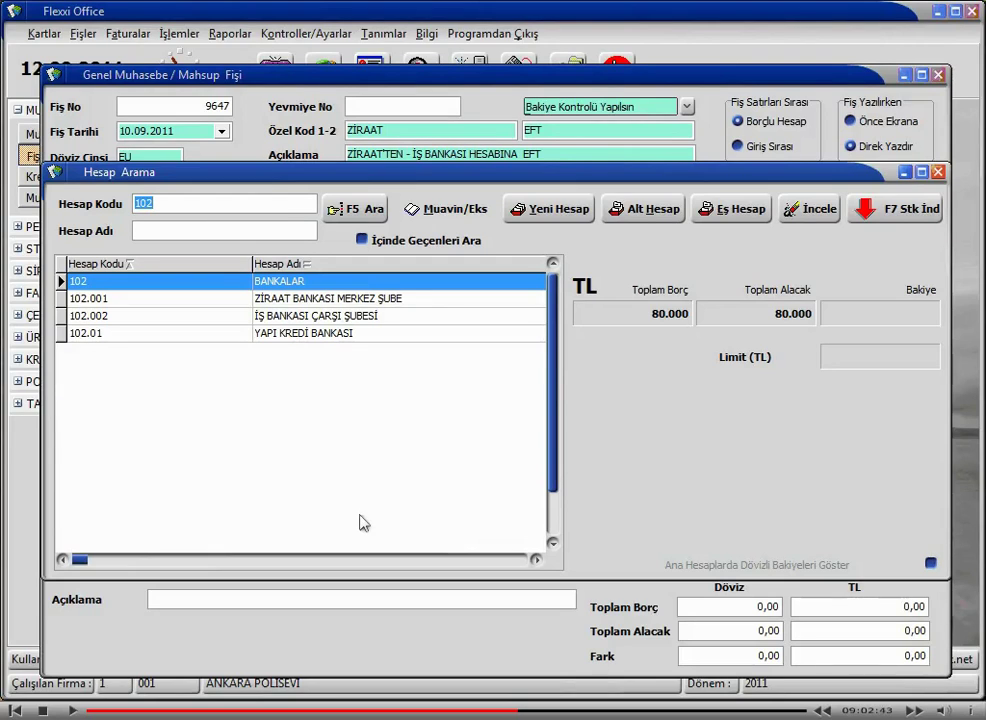
key("Down")
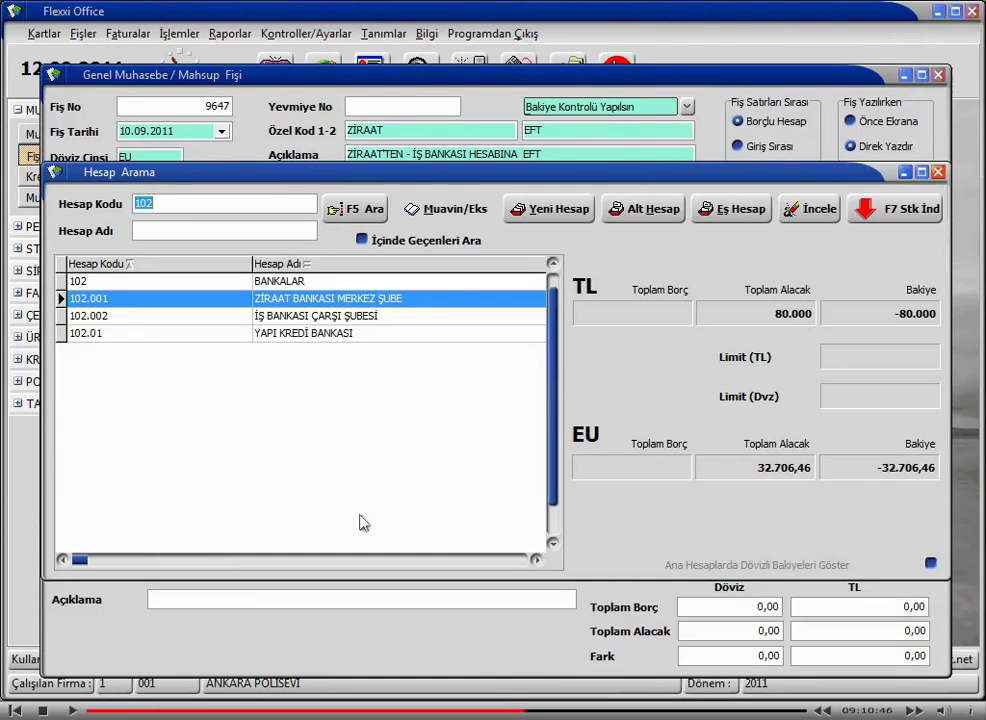
key("Return")
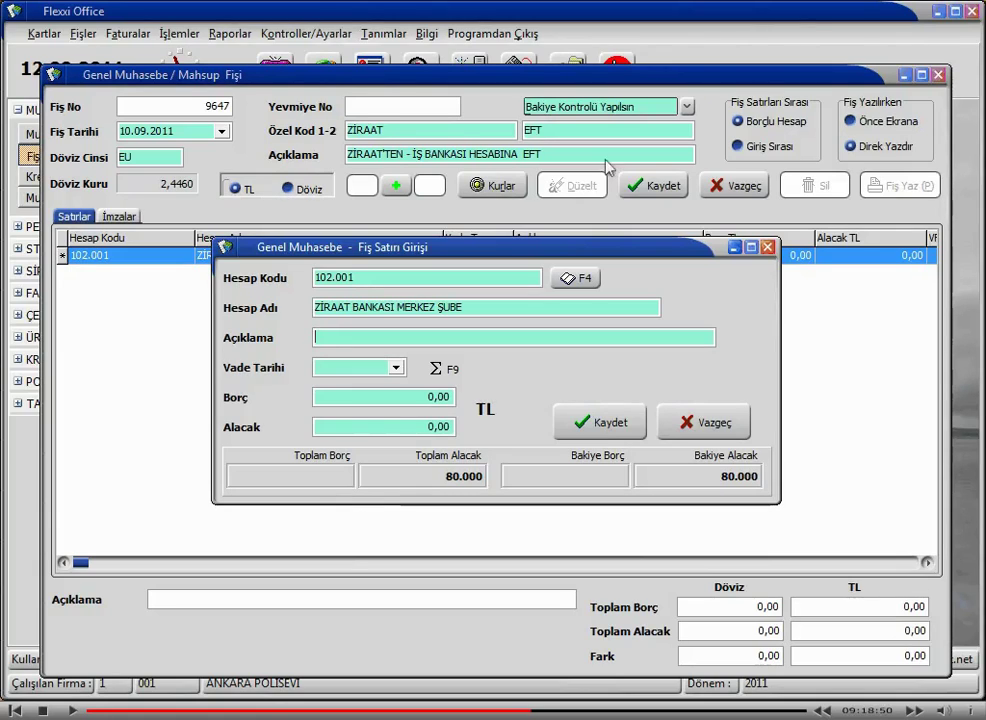
- Clear the line's Hesap Adı and look the account up again by the name ZİRAAT
double_click(475, 307)
left_click(476, 309)
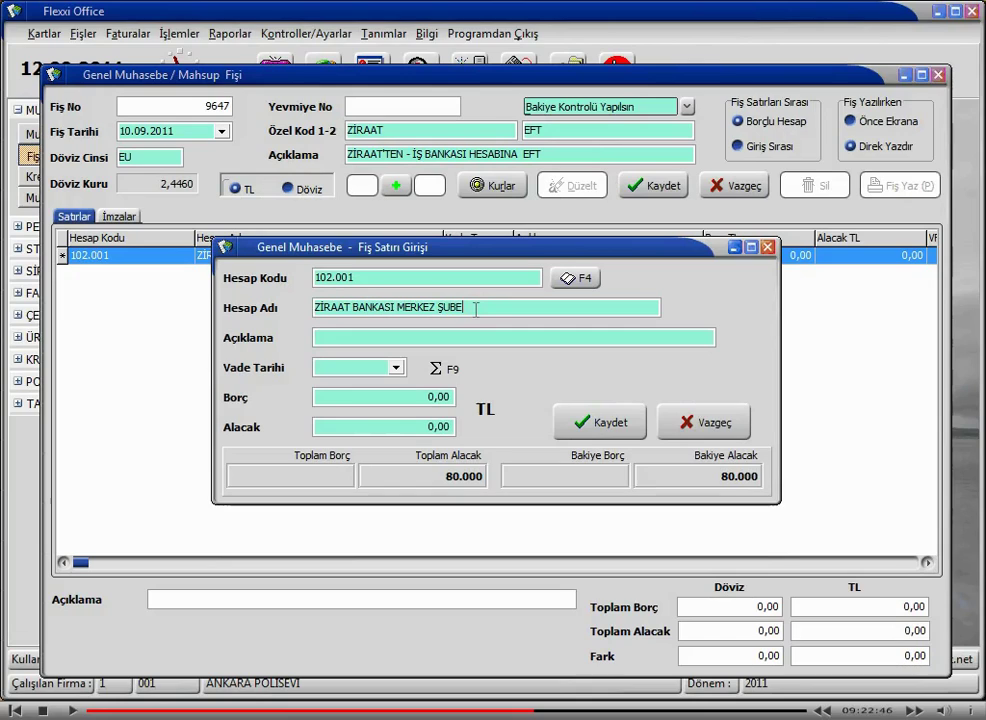
key("BackSpace")
key("BackSpace")
key("BackSpace")
key("BackSpace")
key("BackSpace")
key("BackSpace")
key("BackSpace")
key("BackSpace")
key("BackSpace")
key("BackSpace")
key("BackSpace")
key("BackSpace")
key("BackSpace")
key("BackSpace")
key("BackSpace")
key("BackSpace")
key("BackSpace")
key("BackSpace")
key("BackSpace")
key("BackSpace")
key("BackSpace")
key("BackSpace")
key("BackSpace")
key("BackSpace")
key("BackSpace")
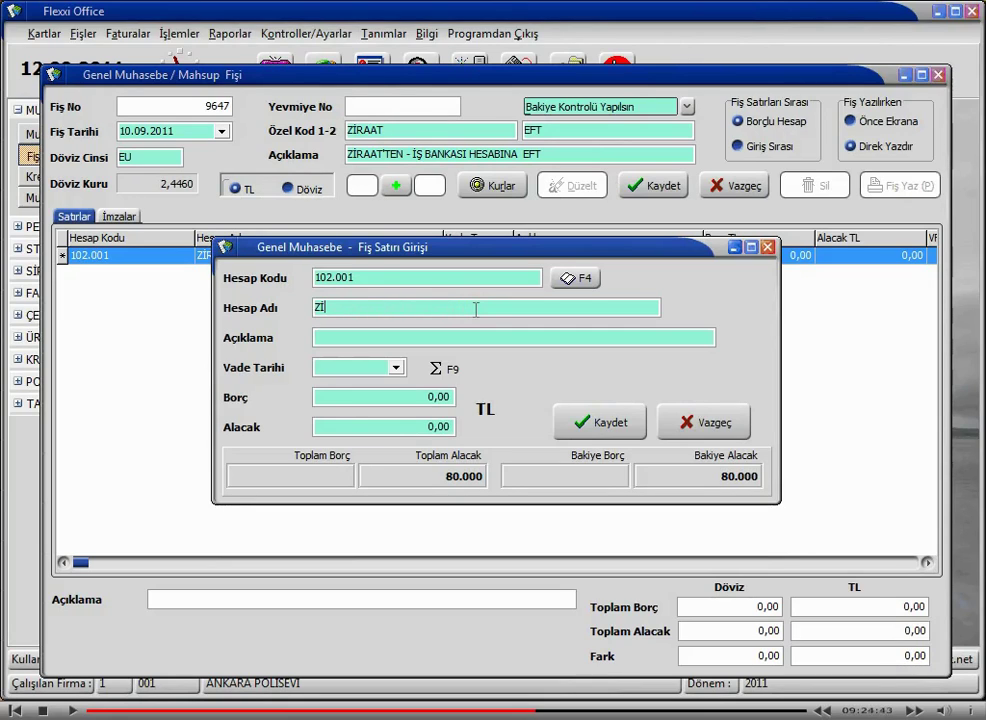
type("İRAAT")
type("BANKASI MERKEZ ŞUBE")
key("Return")
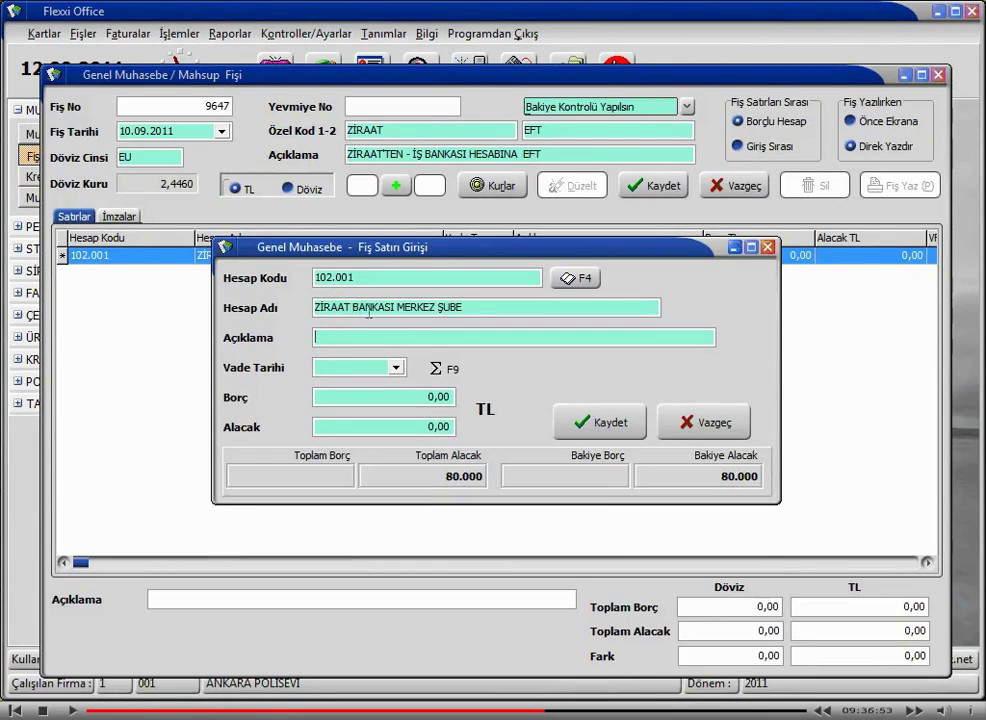
- Replace the Hesap Adı with %BAN to search account names and pick 102.001 ZİRAAT BANKASI MERKEZ ŞUBE
left_click(476, 310)
left_click_drag(476, 310, 313, 308)
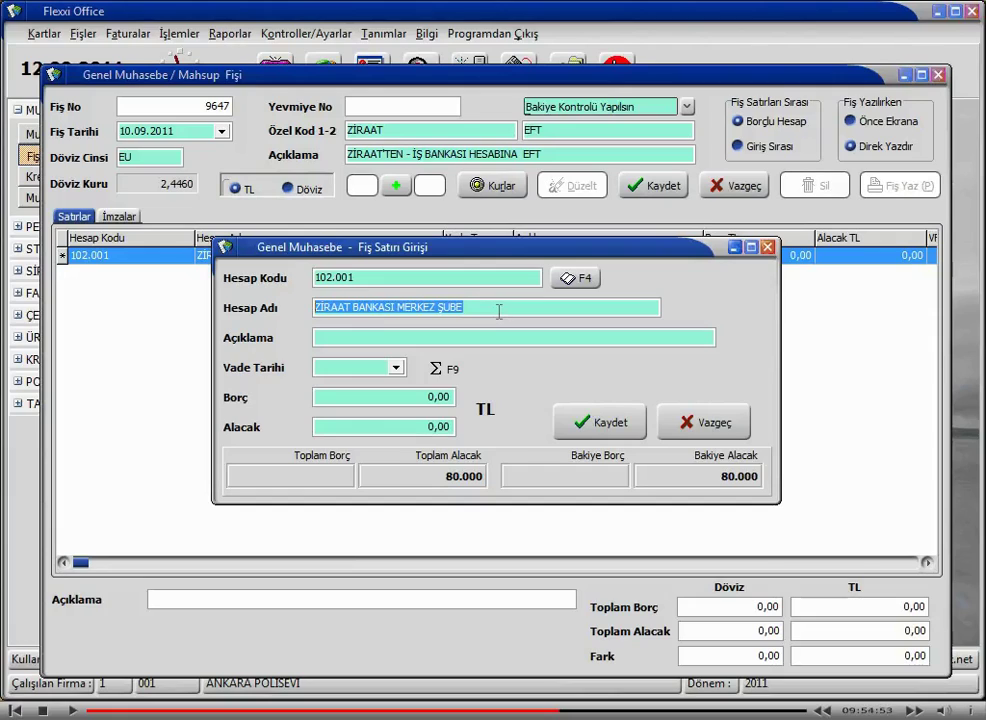
type("%")
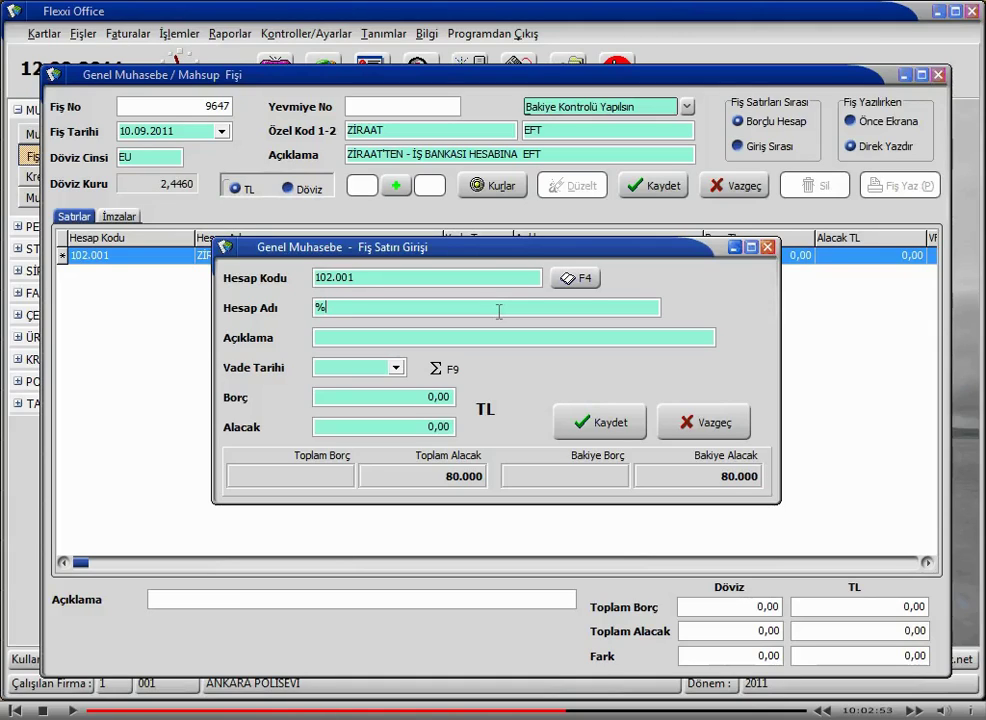
type("BAN")
key("Return")
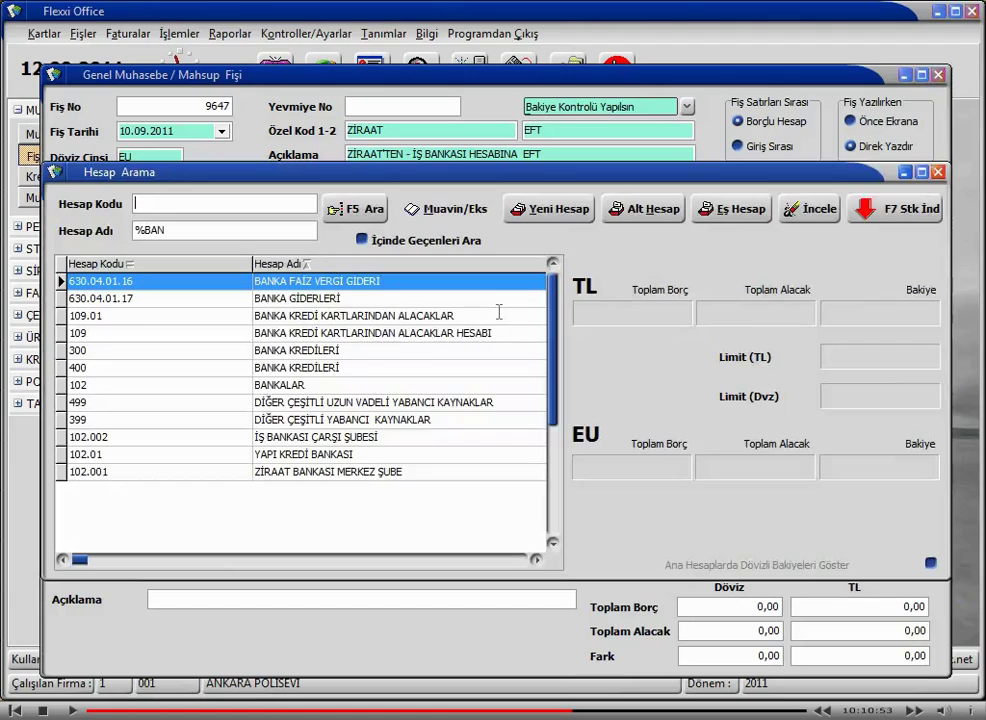
left_click(498, 314)
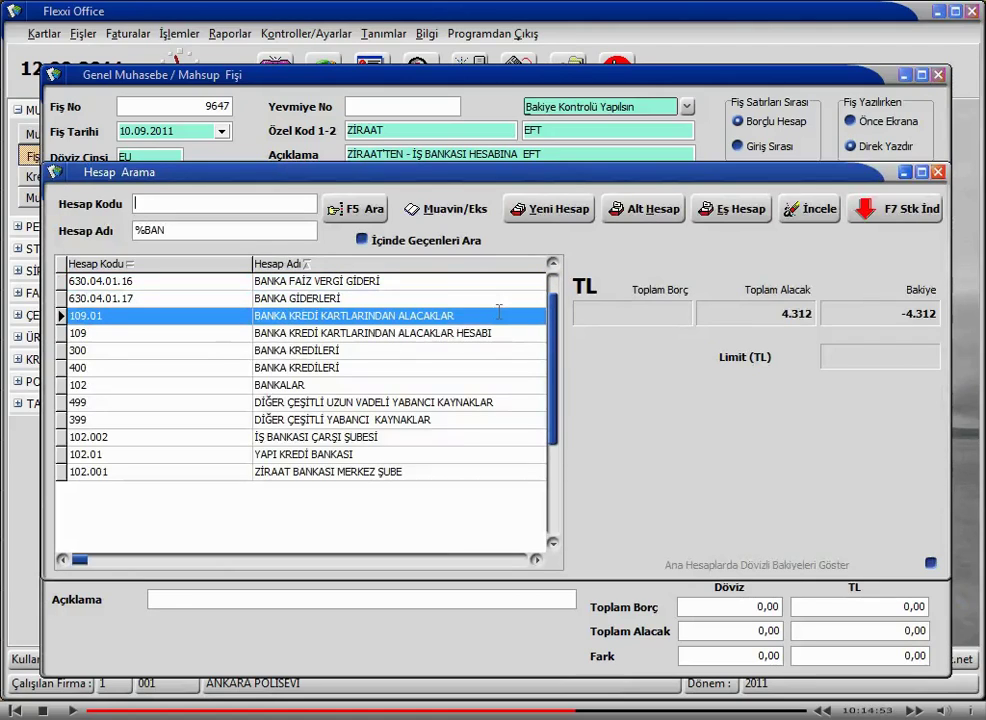
key("Down")
key("Down")
key("Down")
key("Down")
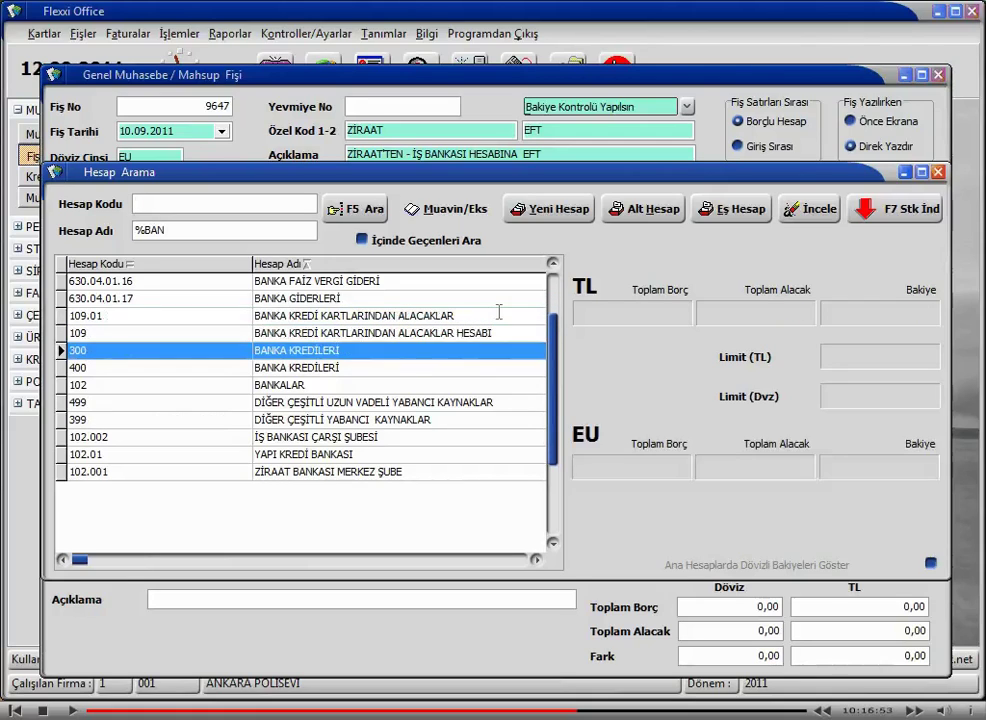
key("Down")
key("Down")
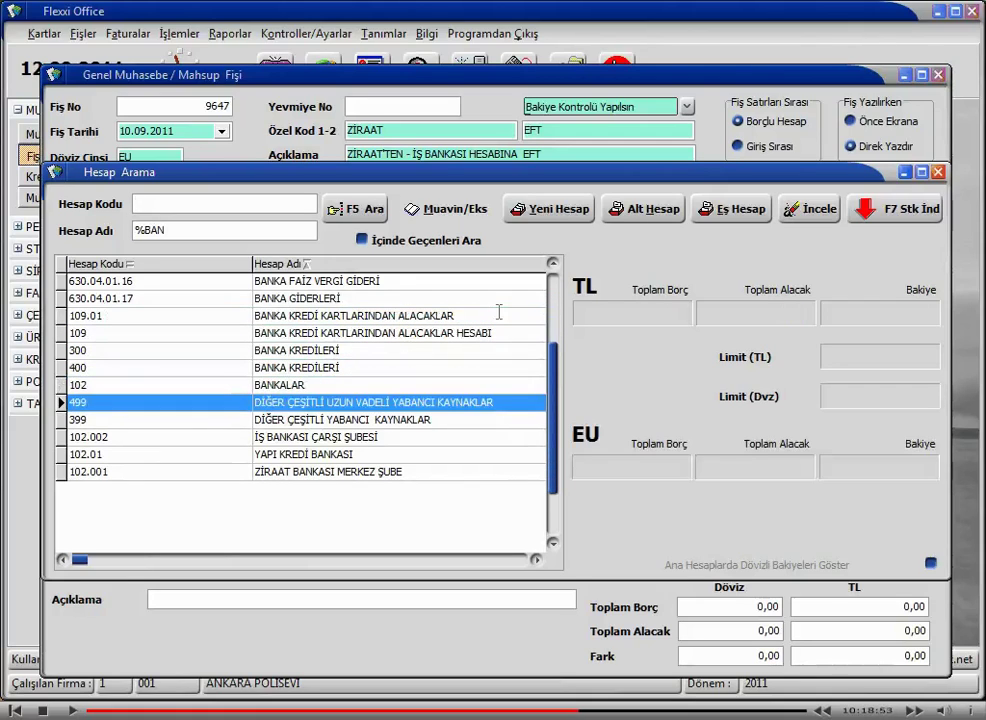
key("Up")
key("Up")
key("Down")
key("Down")
key("Down")
key("Down")
key("Down")
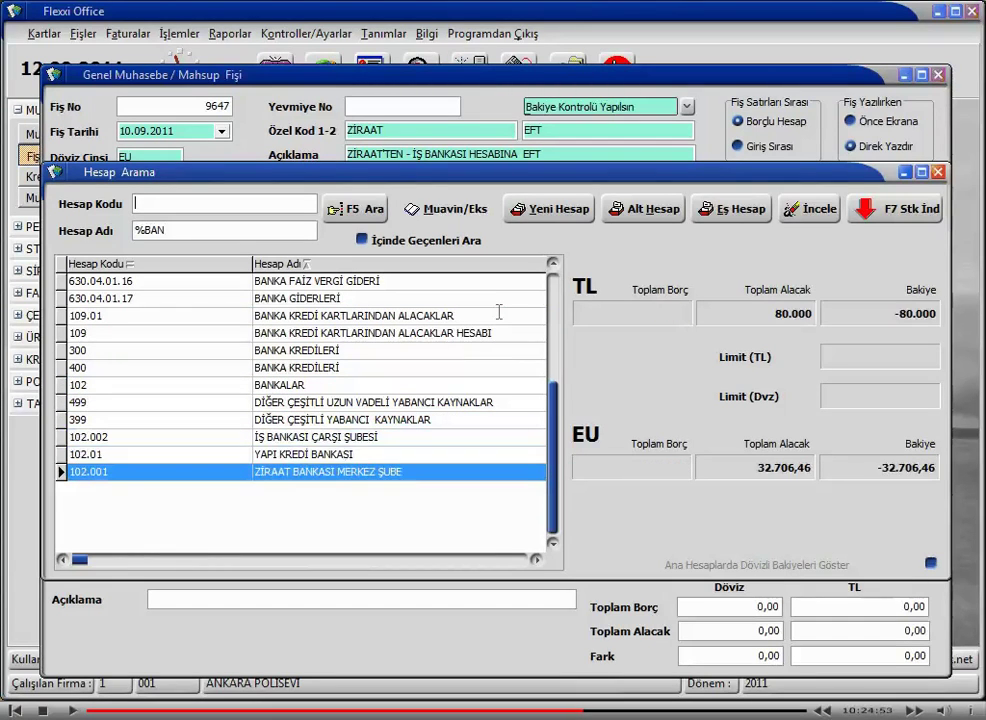
key("Return")
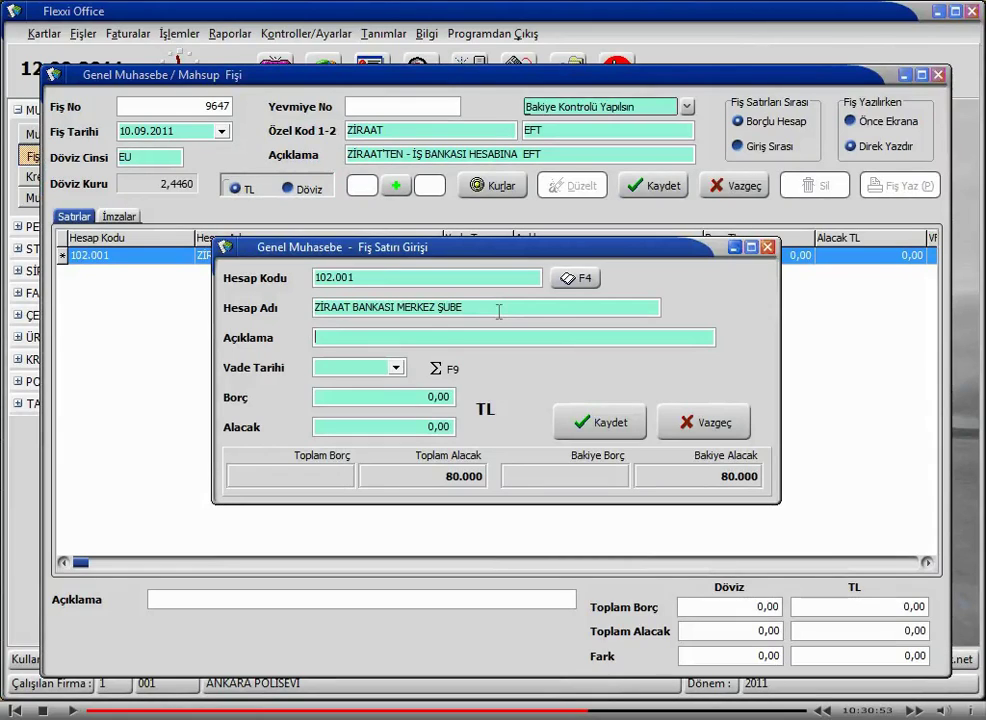
- Enter "İŞ BANKASI HES. EFT" as the Açıklama of the ZİRAAT BANKASI line
type("İŞ BANKAS")
type("N")
key("BackSpace")
type("HES.")
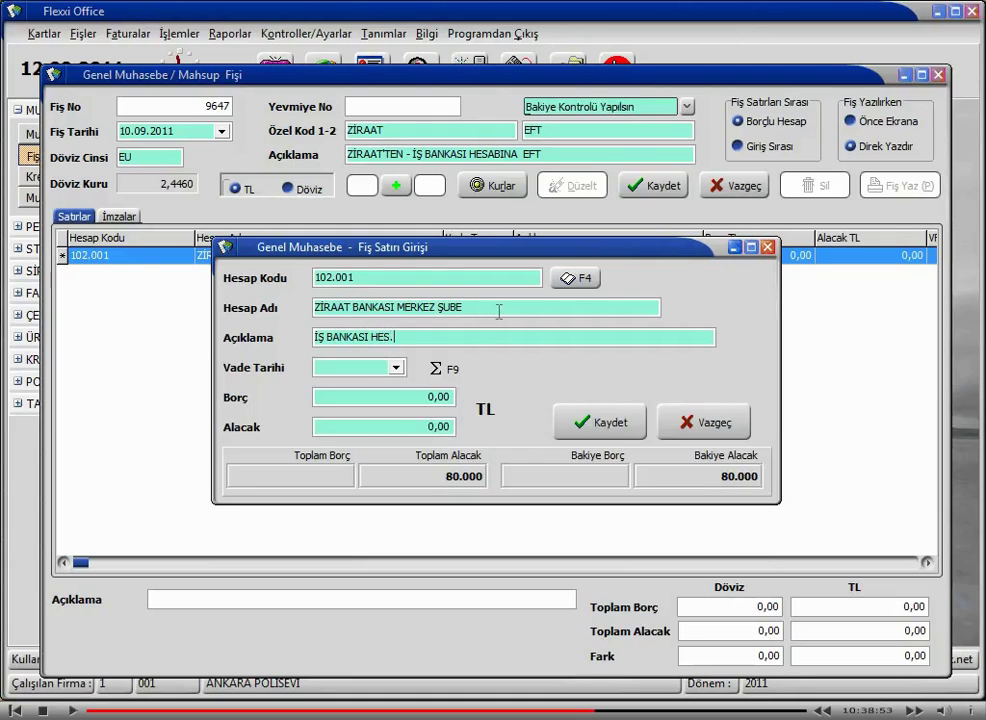
type(" EFT")
key("Return")
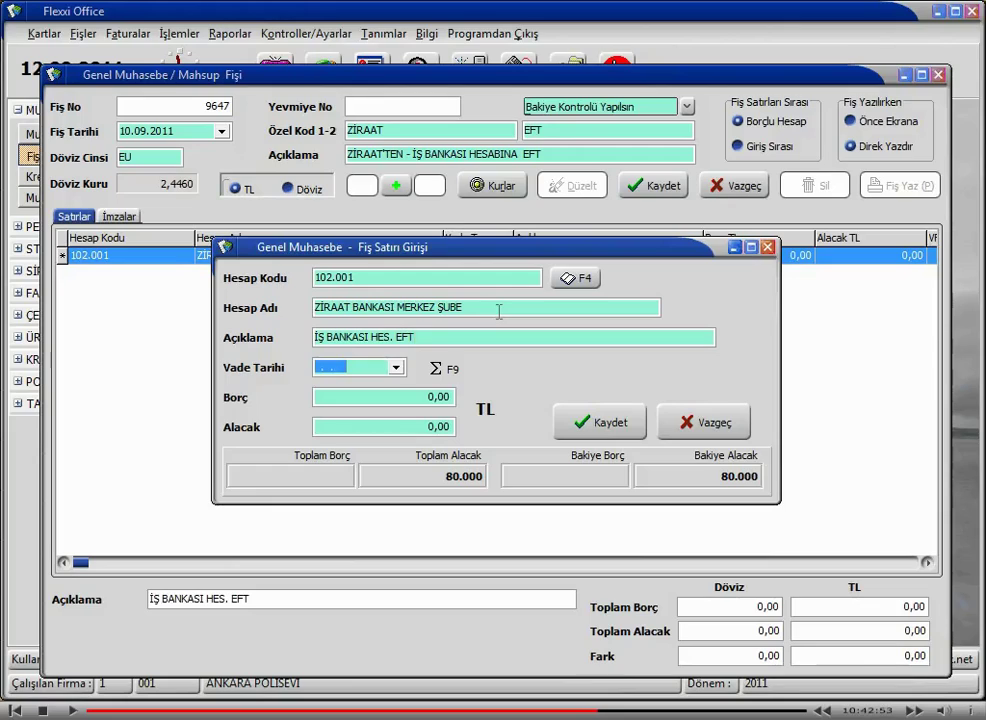
- Leave Vade Tarihi and Borç as they are, set the ZİRAAT BANKASI line's Alacak to 36.000 TL and save the line
key("Return")
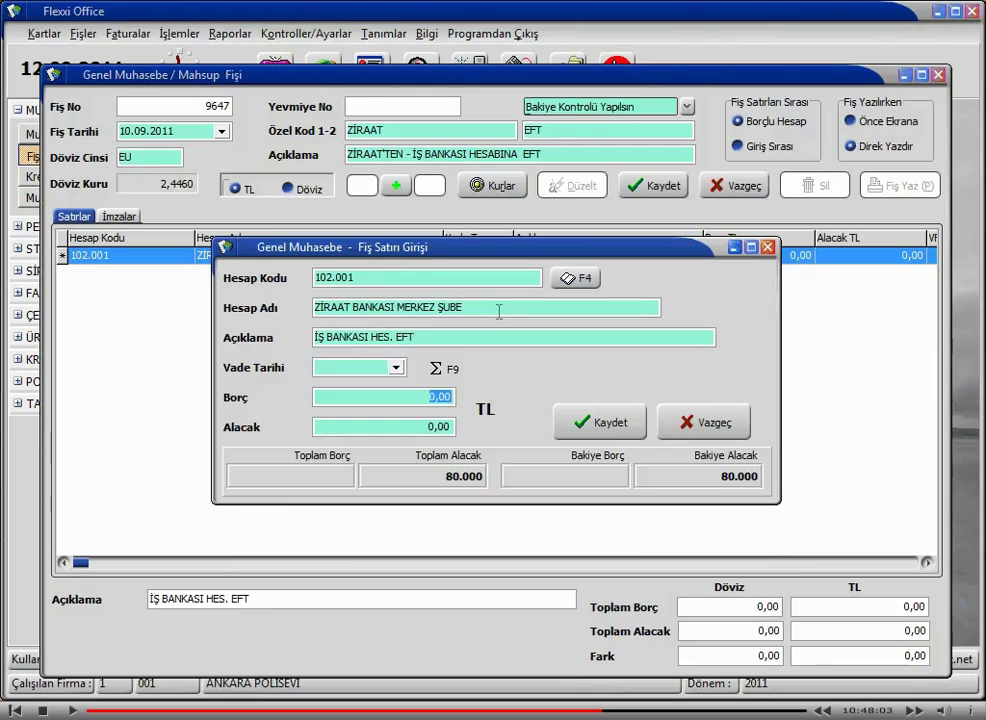
key("Return")
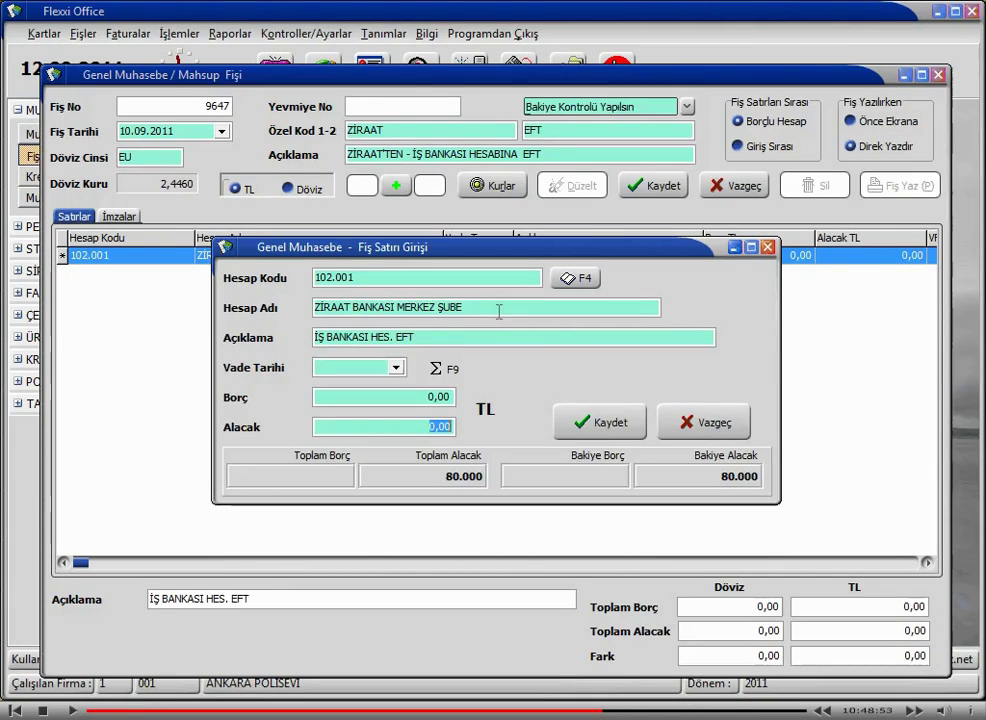
type("36.000")
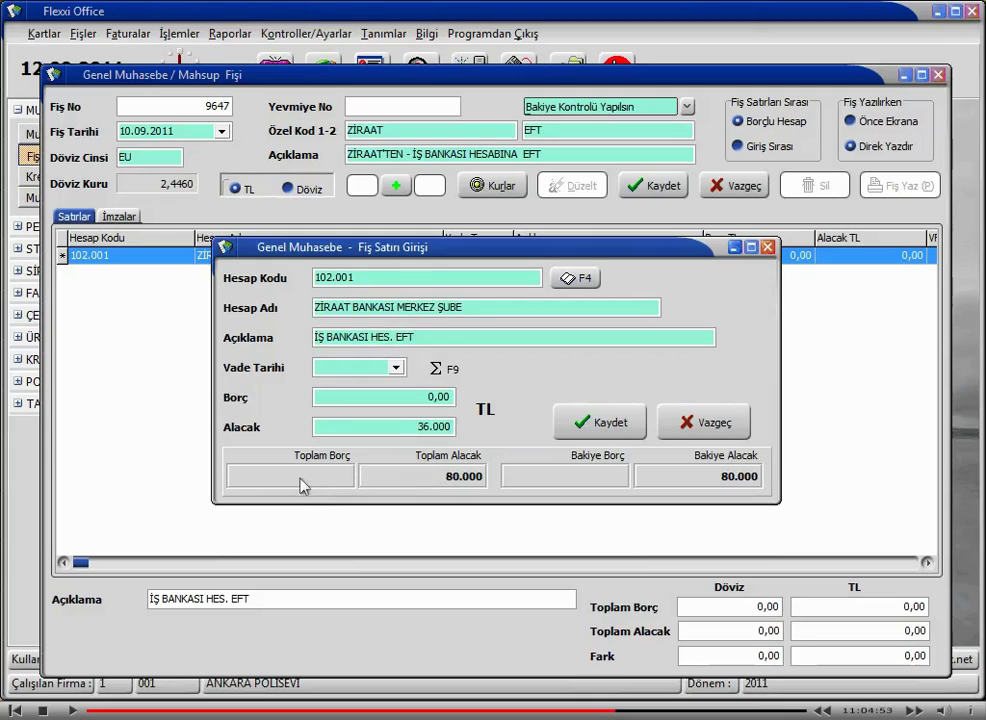
left_click(594, 424)
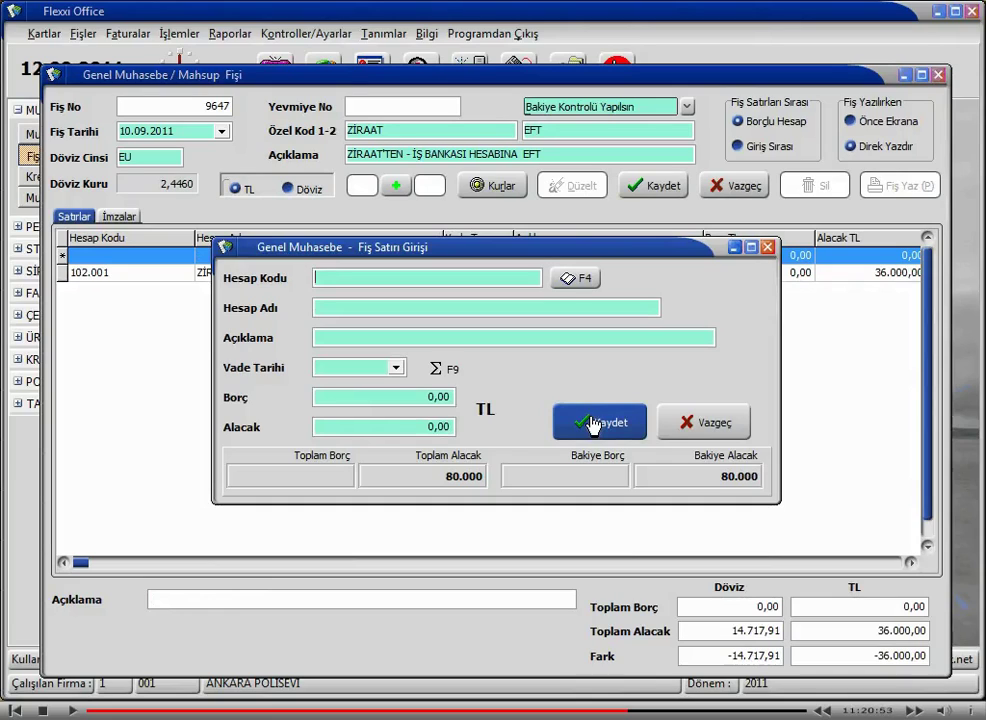
- Look up account code 102 for the new line and assign 102.002 İŞ BANKASI ÇARŞI ŞUBESİ
type("102")
left_click(594, 424)
key("Down")
key("Down")
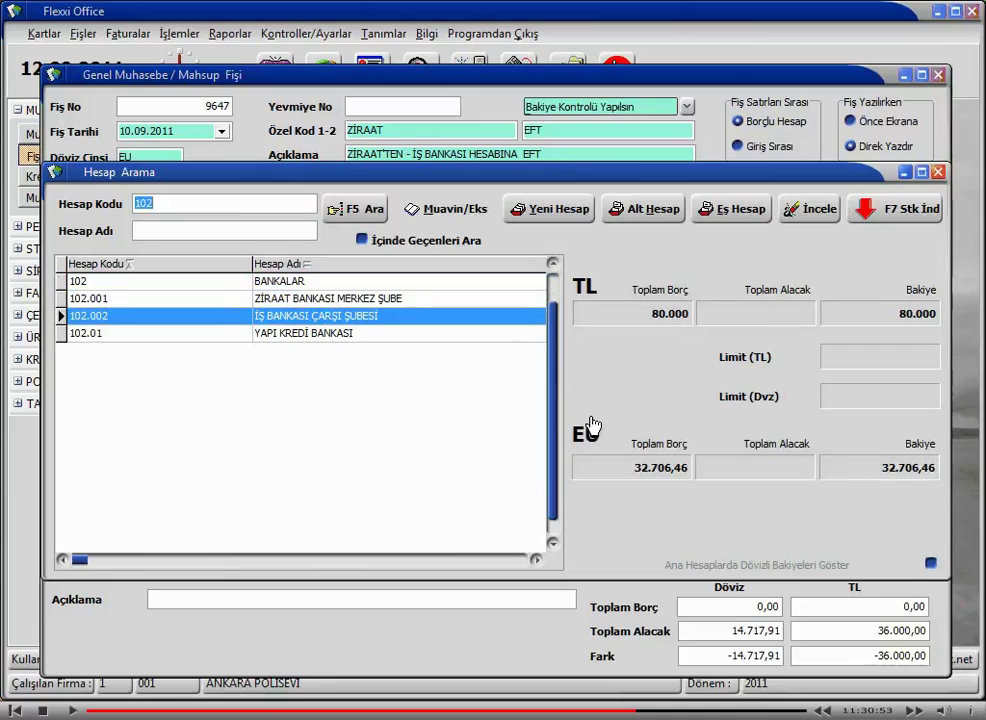
key("Return")
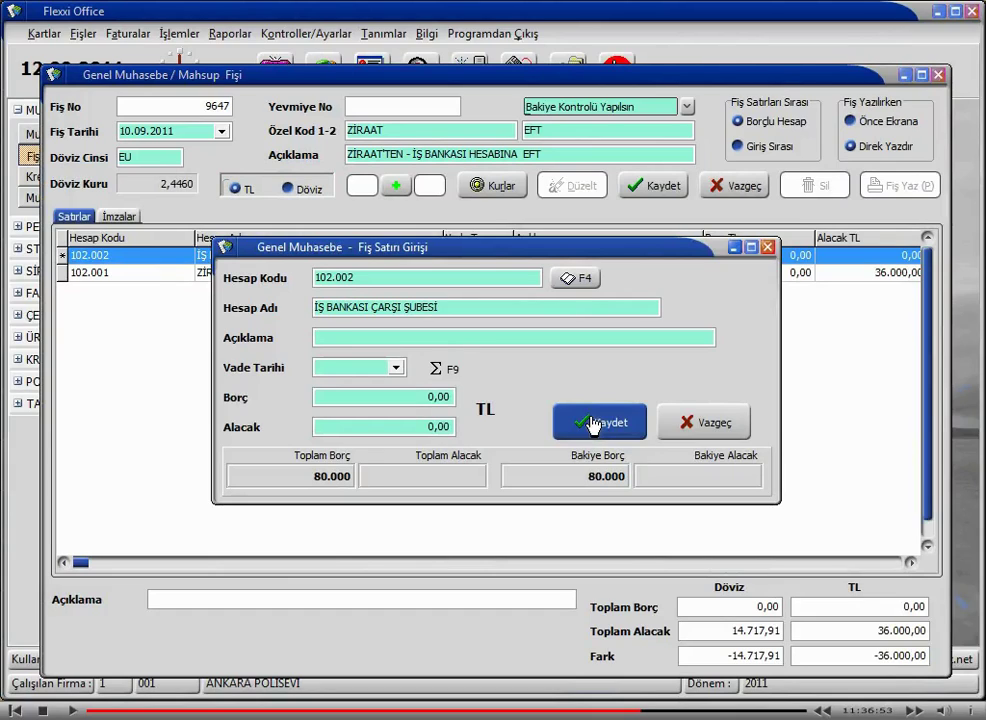
- Enter "İŞ BANKASI HES. EFT" as the Açıklama of the İŞ BANKASI ÇARŞI ŞUBESİ line
type("İŞ B")
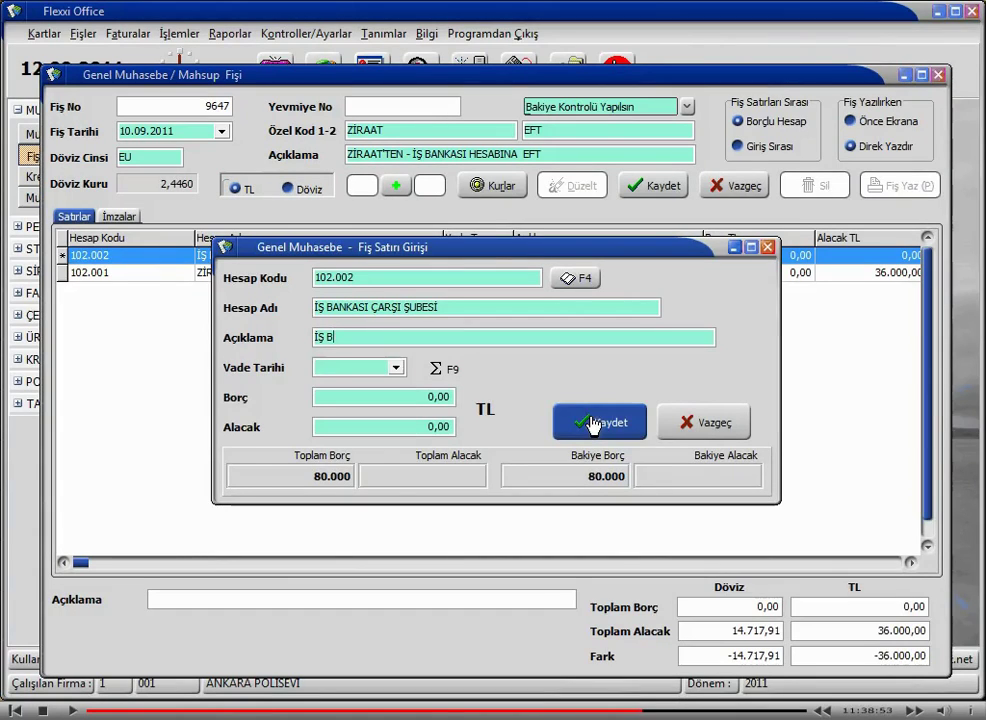
type("ANKA")
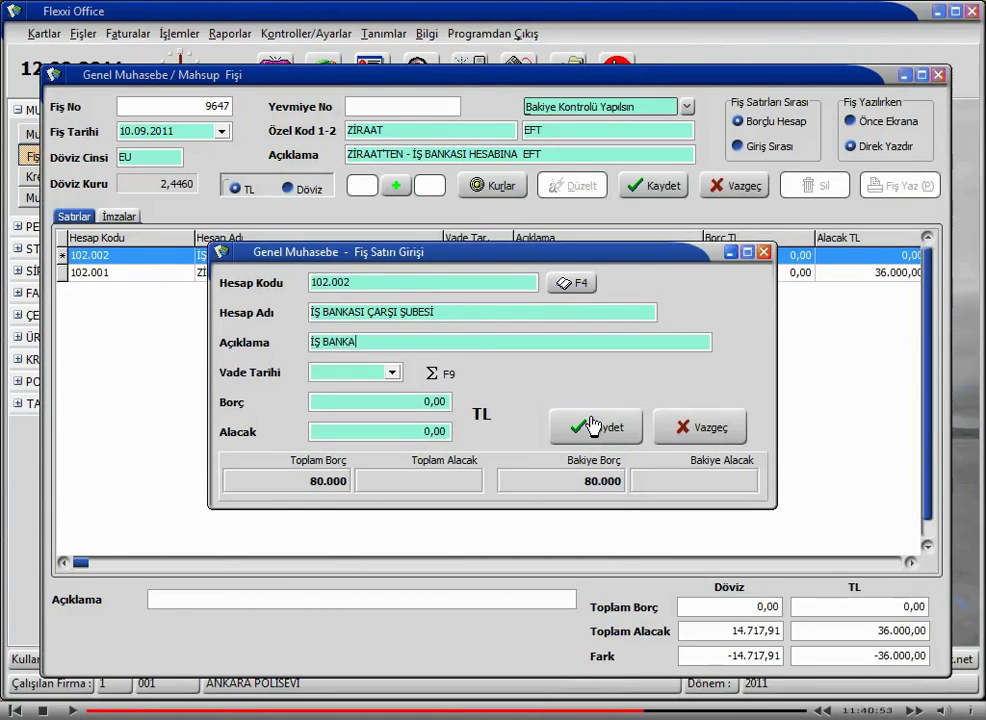
type("SI HES. EFT")
key("Return")
- Leave Vade Tarihi blank, set the İŞ BANKASI ÇARŞI ŞUBESİ line's Borç to the balancing 36.000 TL and save the line
key("Return")
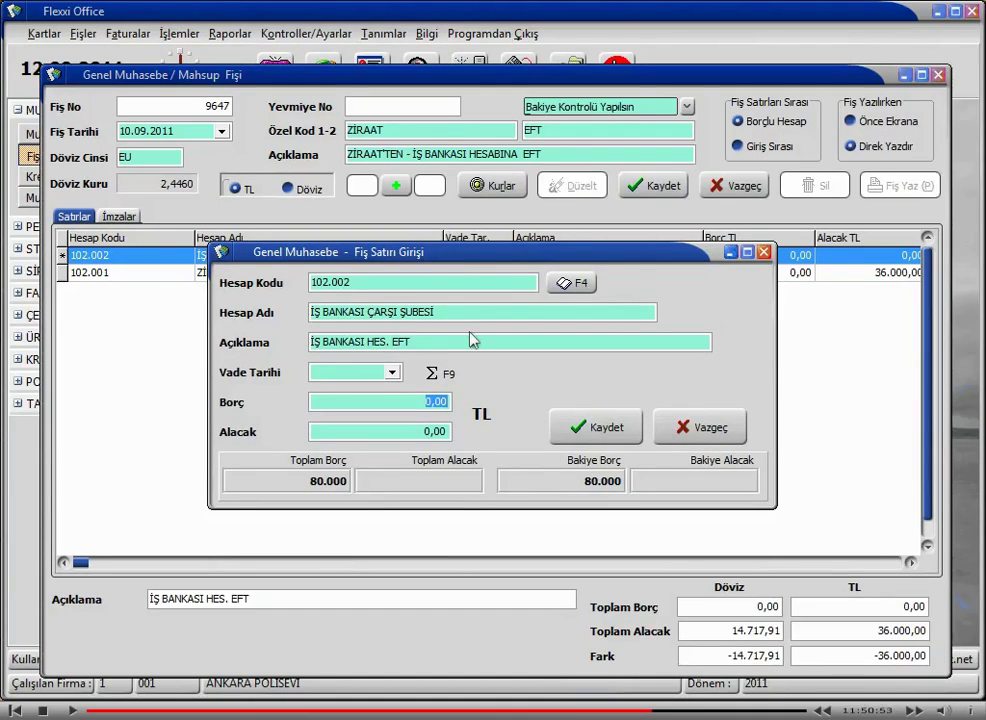
type("36.000")
key("Return")
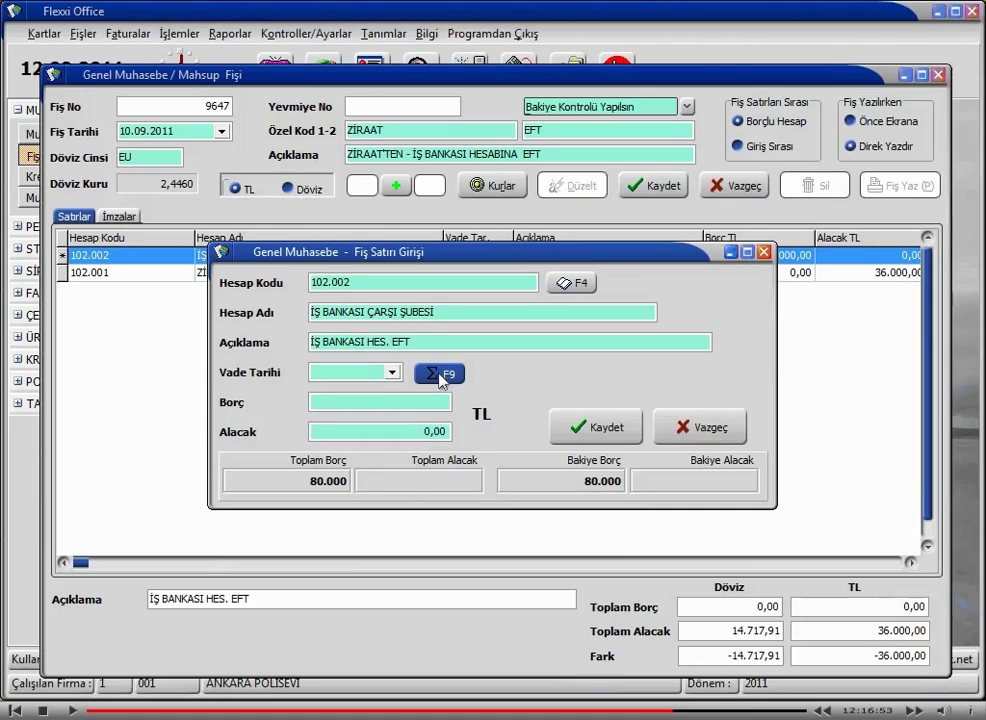
left_click(438, 376)
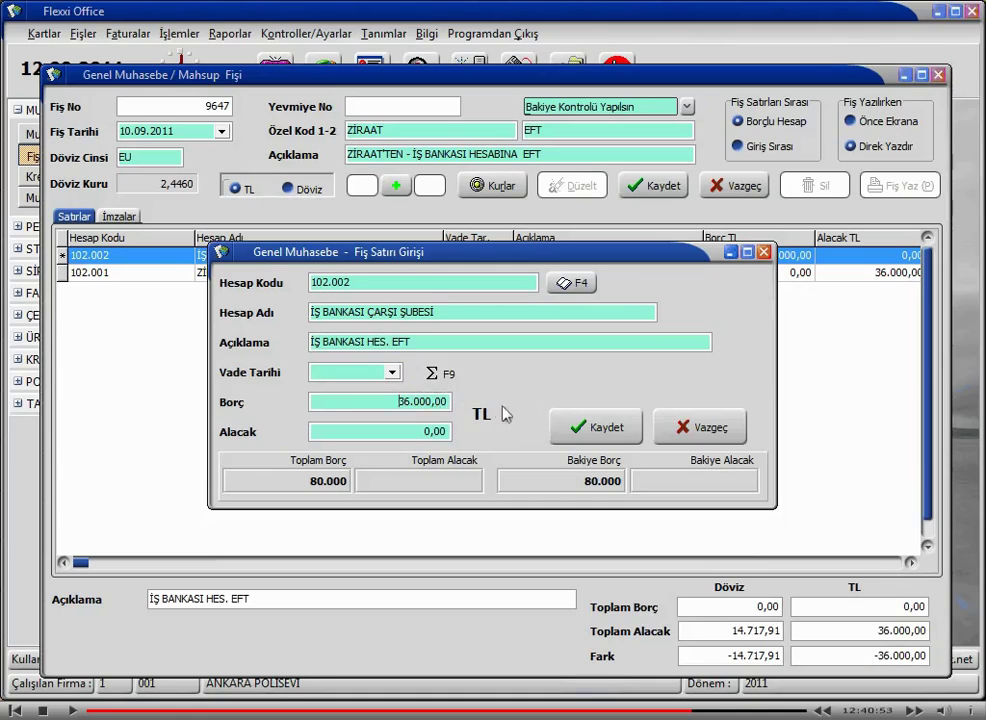
left_click(588, 428)
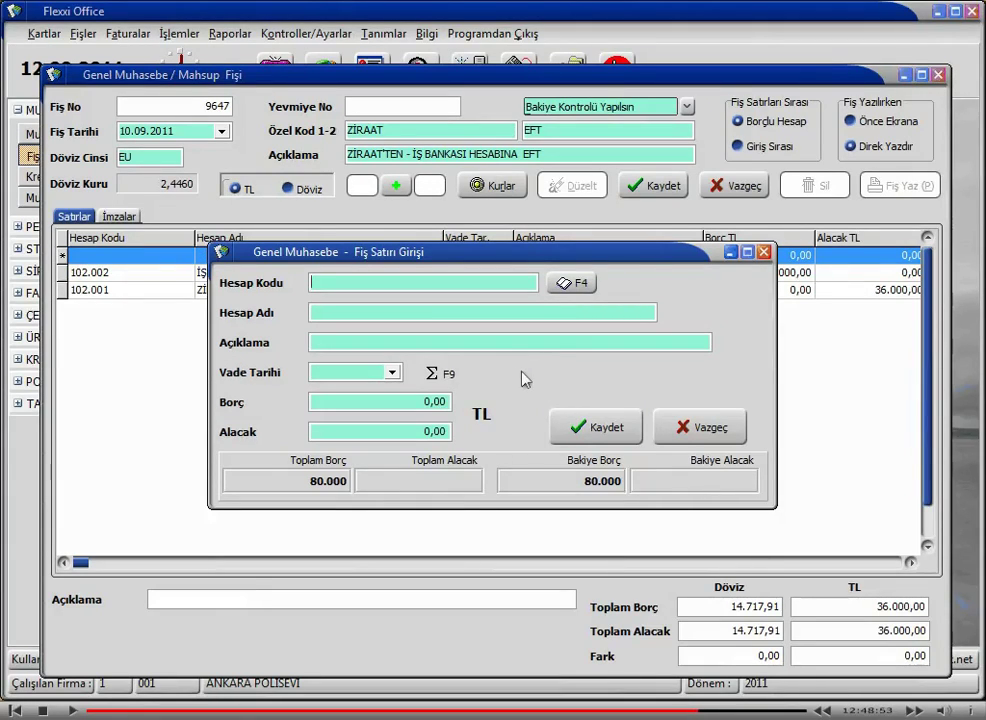
- Discard the blank new line, check the İŞ BANKASI and ZİRAAT BANKASI lines, and save the Mahsup voucher
left_click(698, 428)
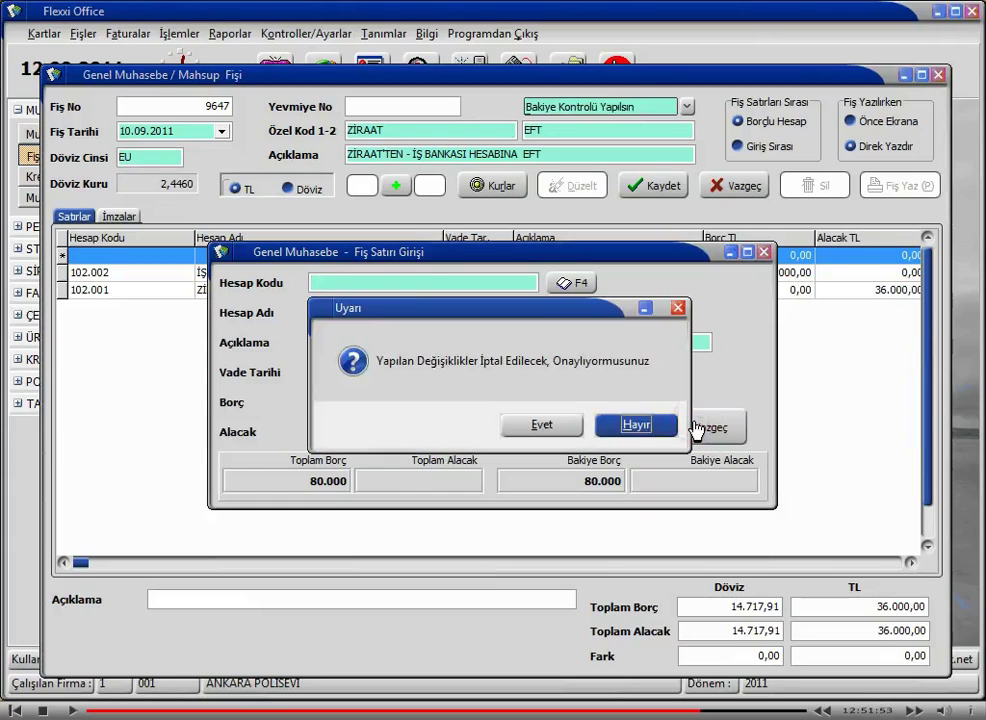
left_click(553, 425)
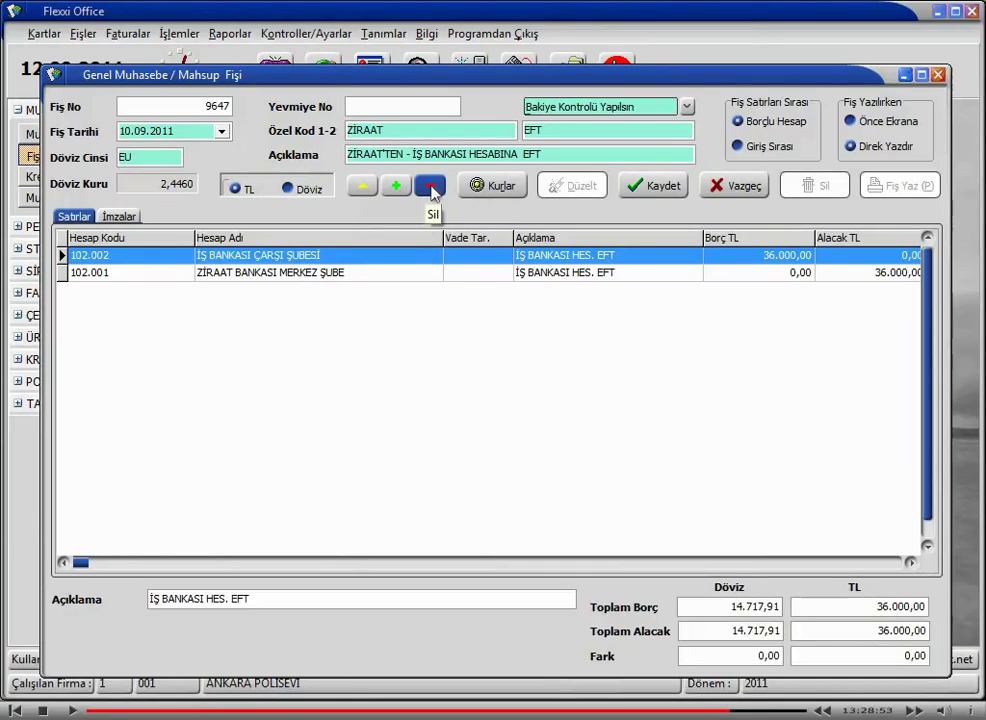
left_click(381, 273)
left_click(385, 256)
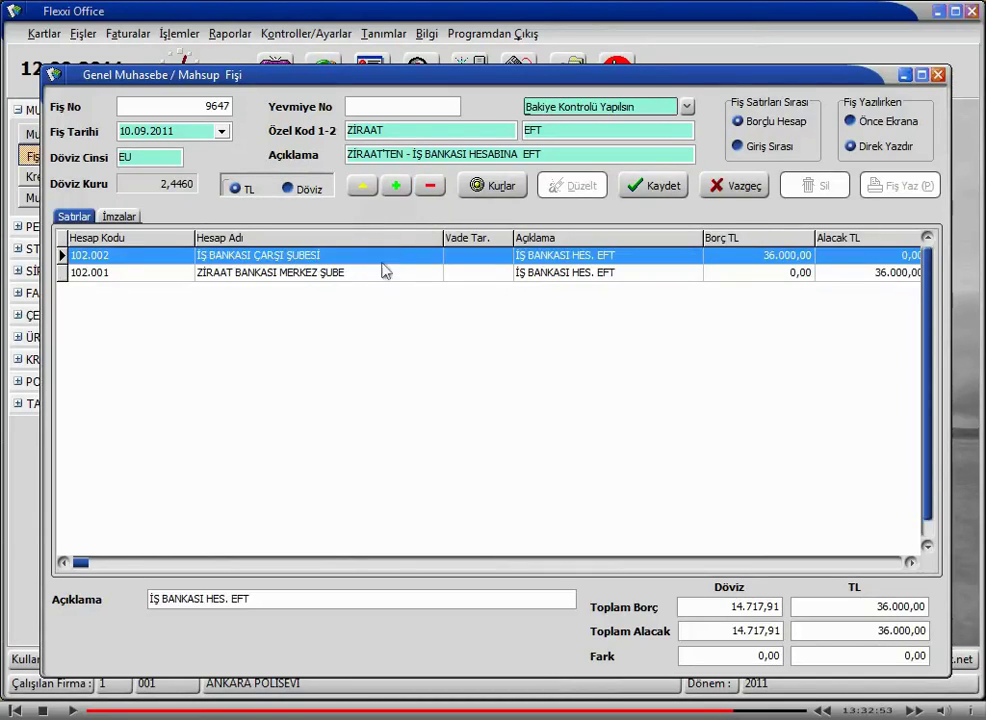
left_click(384, 279)
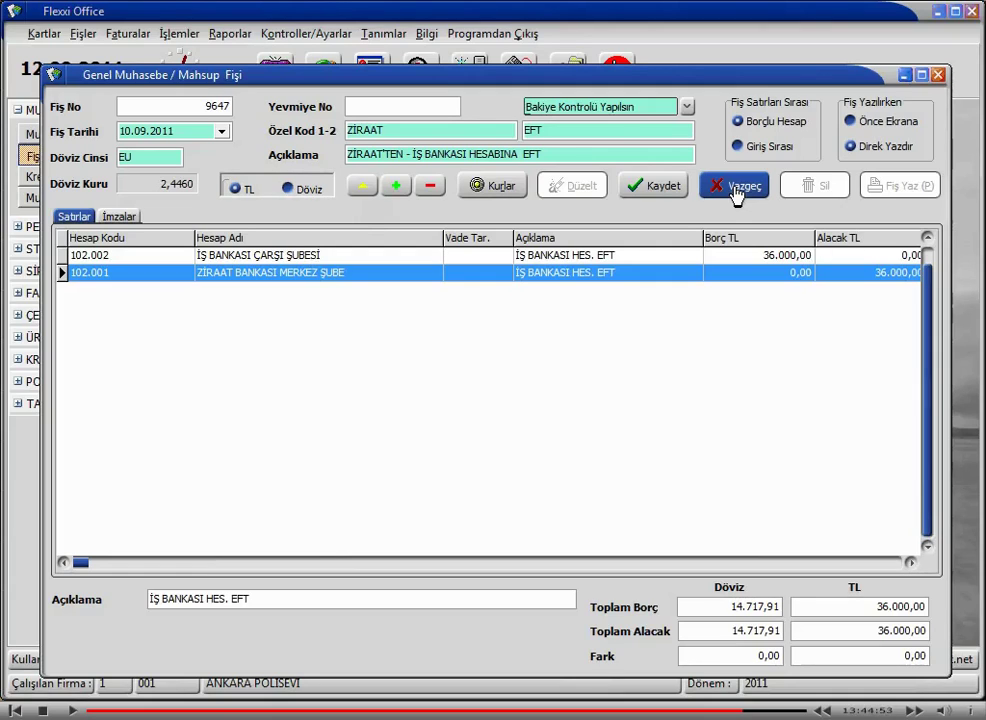
left_click(660, 188)
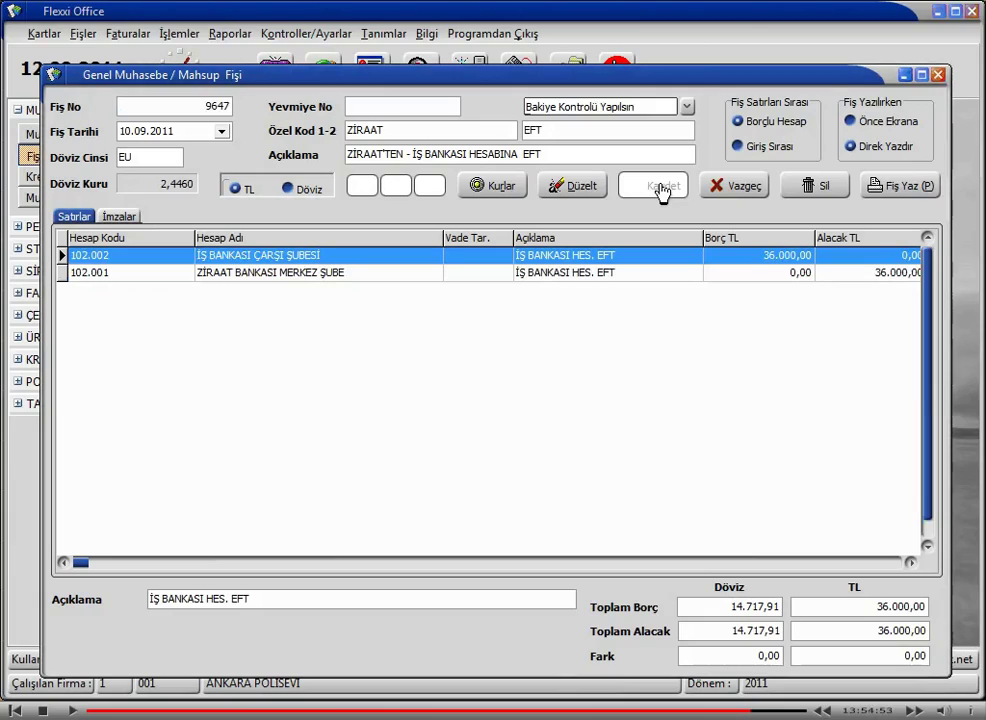
left_click(905, 186)
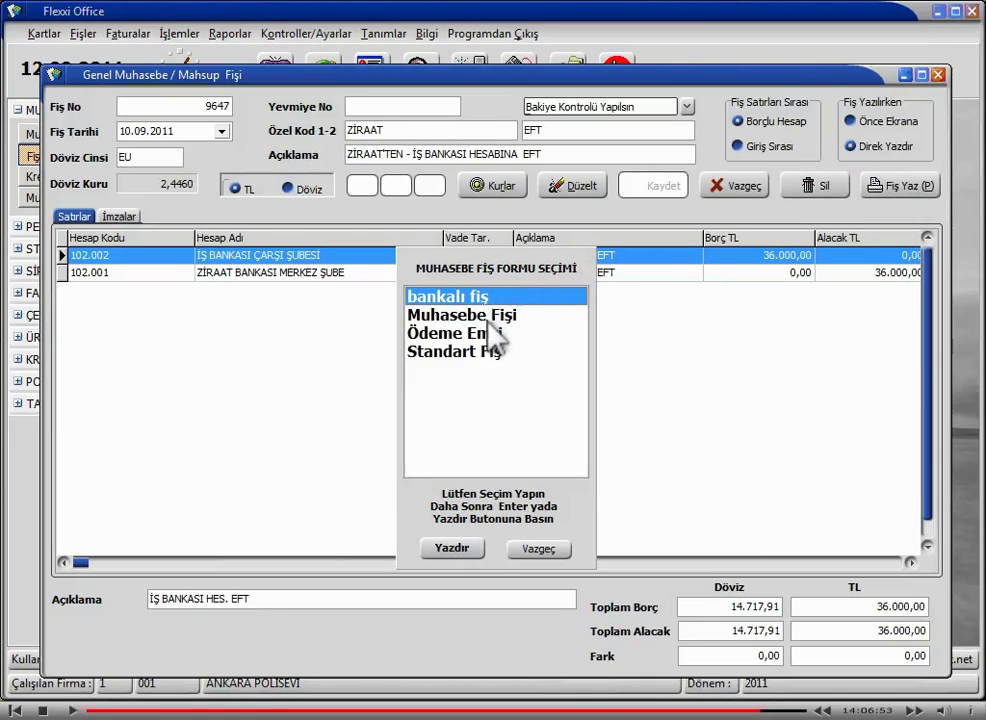
left_click(538, 550)
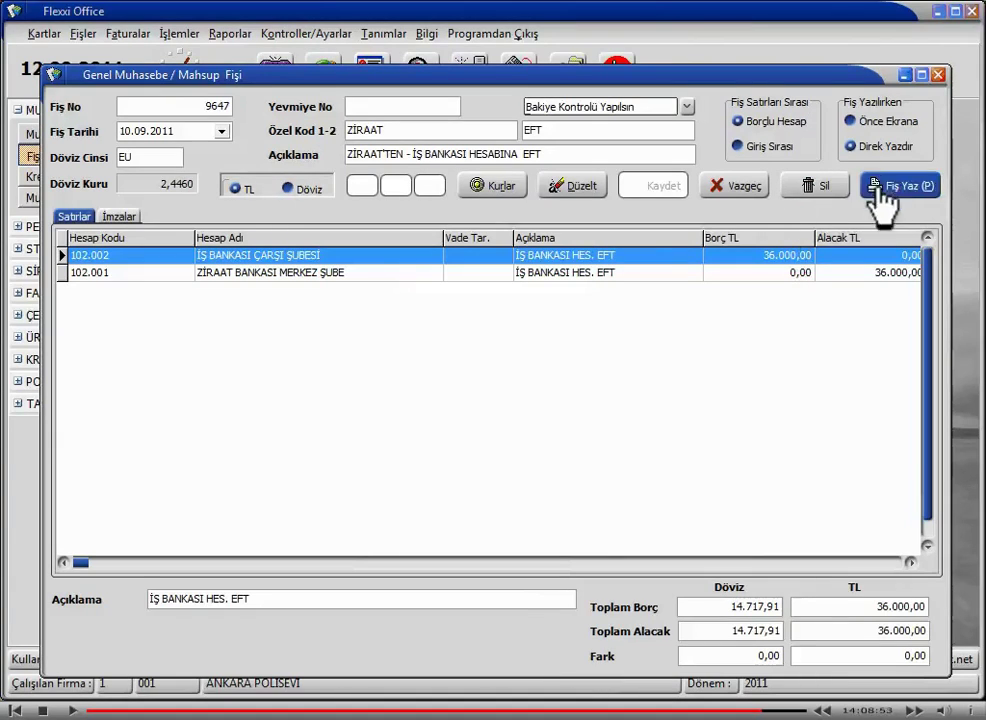
left_click(882, 125)
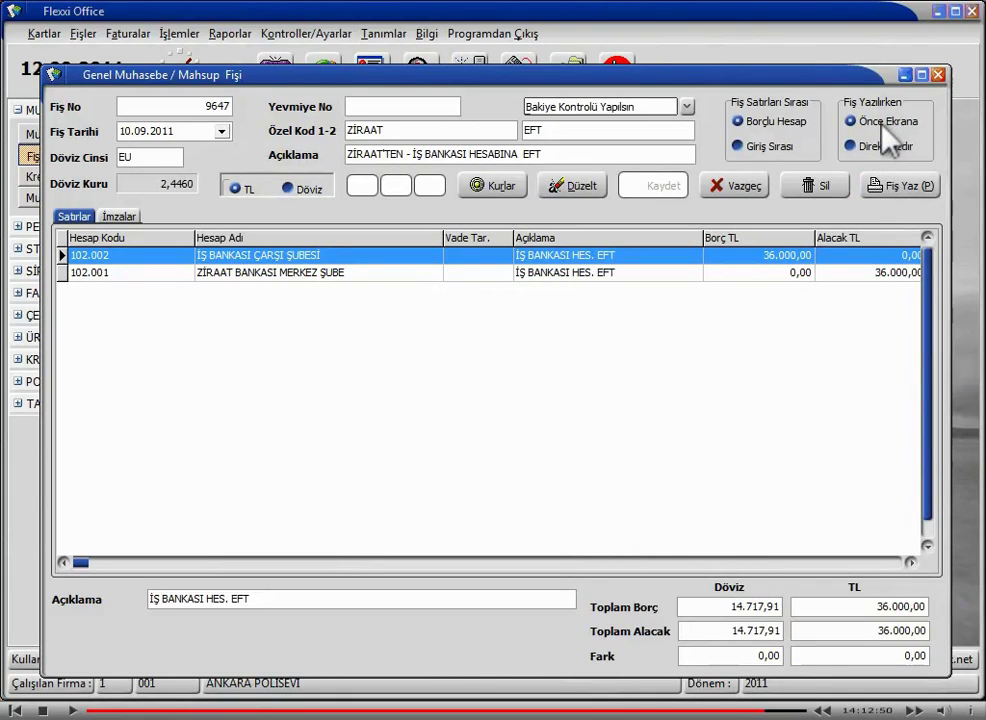
left_click(876, 146)
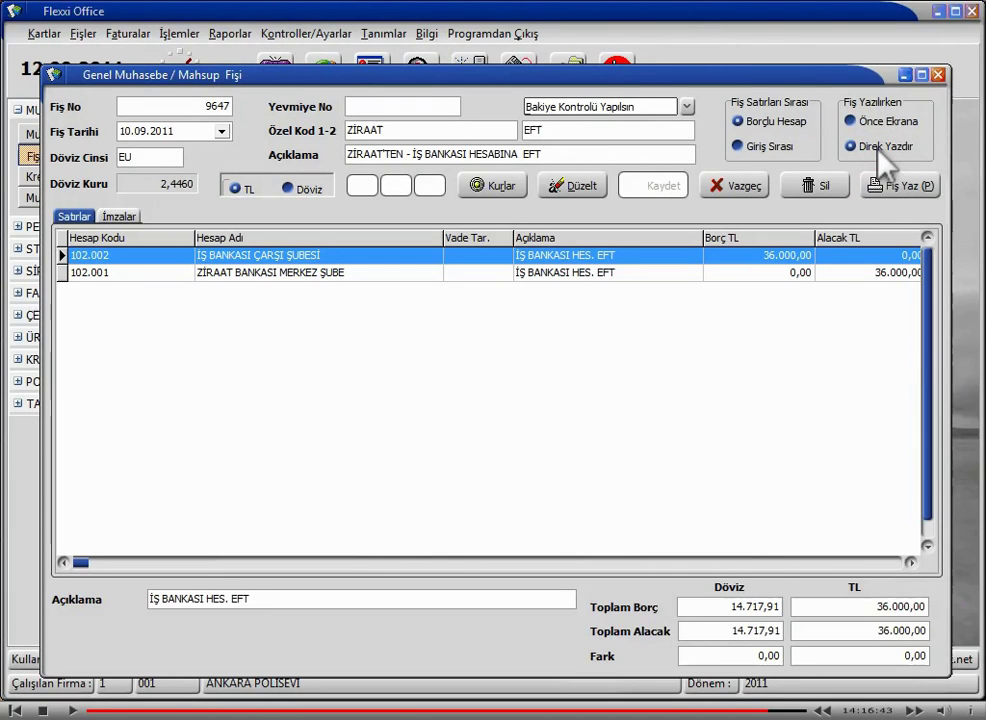
- Set voucher printing to Önce Ekrana and open the print preview with the Muhasebe Fişi form
left_click(882, 124)
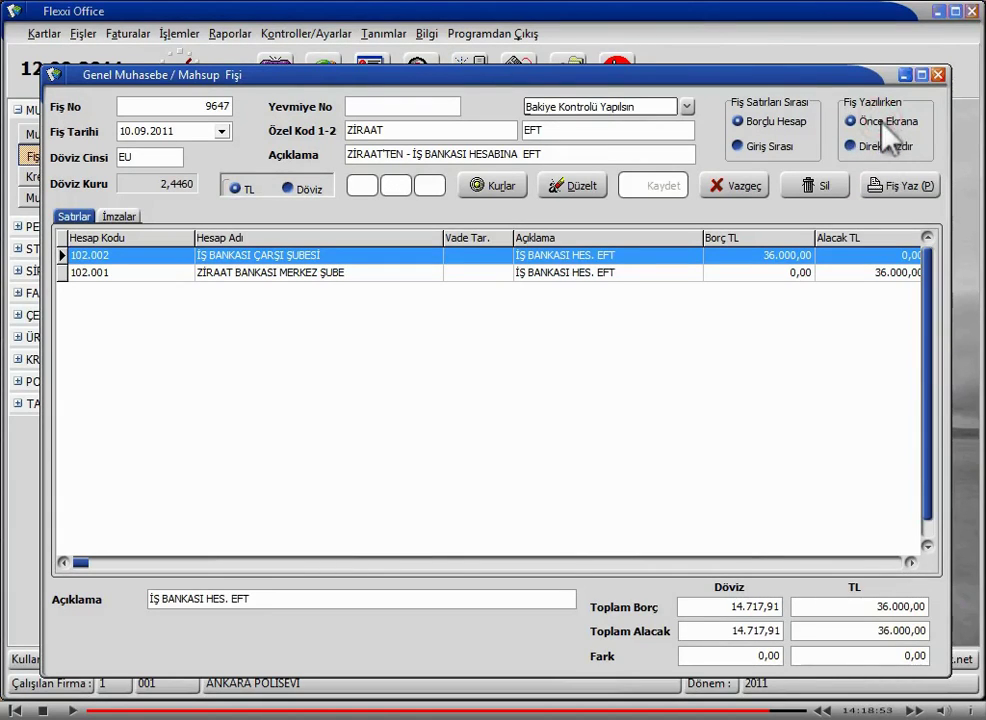
left_click(893, 187)
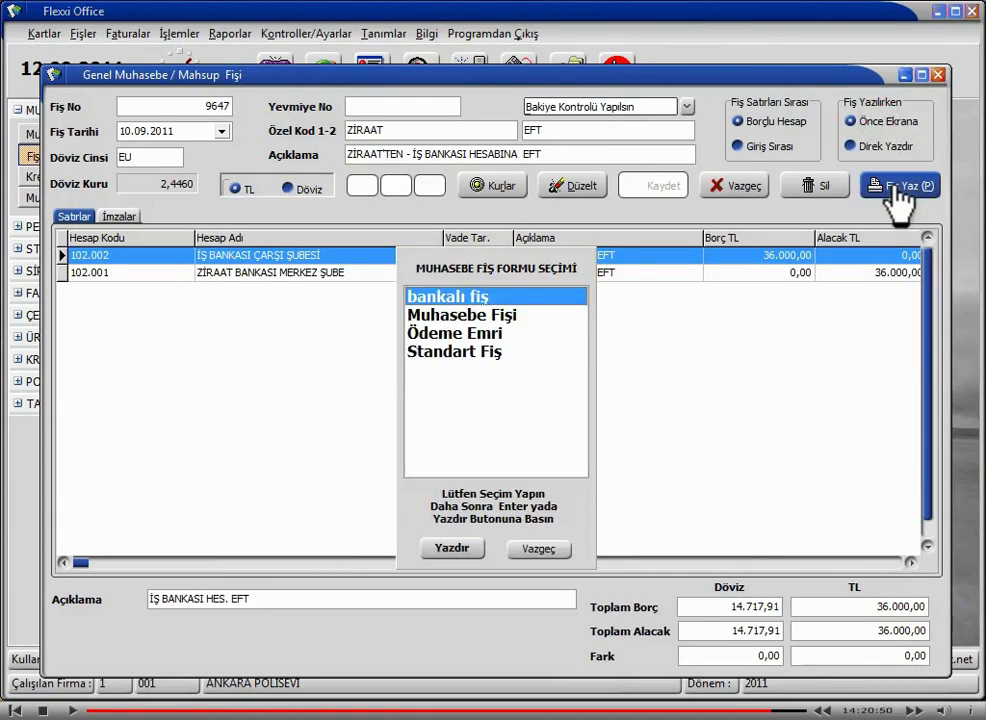
left_click(514, 316)
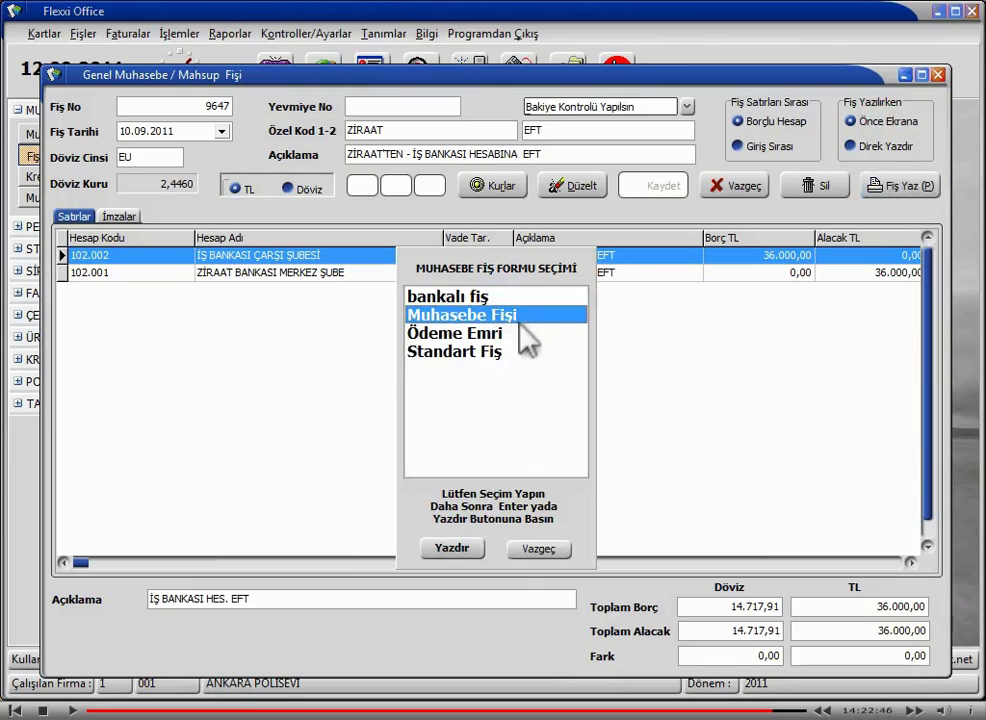
left_click(455, 550)
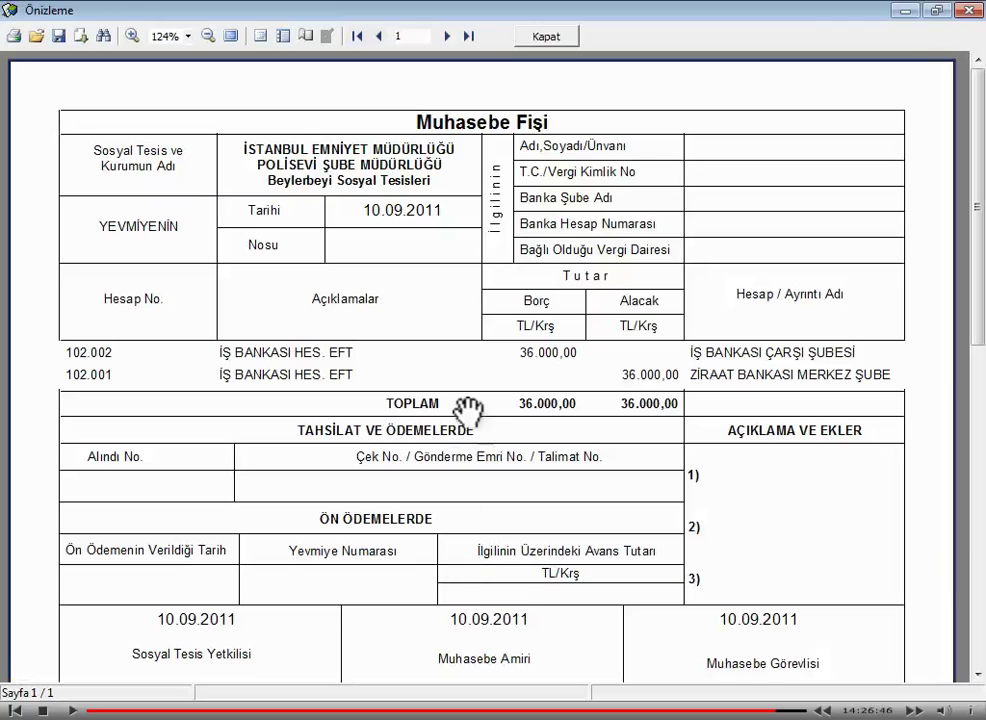
- Examine the previewed Muhasebe Fişi from the header and account lines down to the signature blocks
scroll(468, 405, "down", 5)
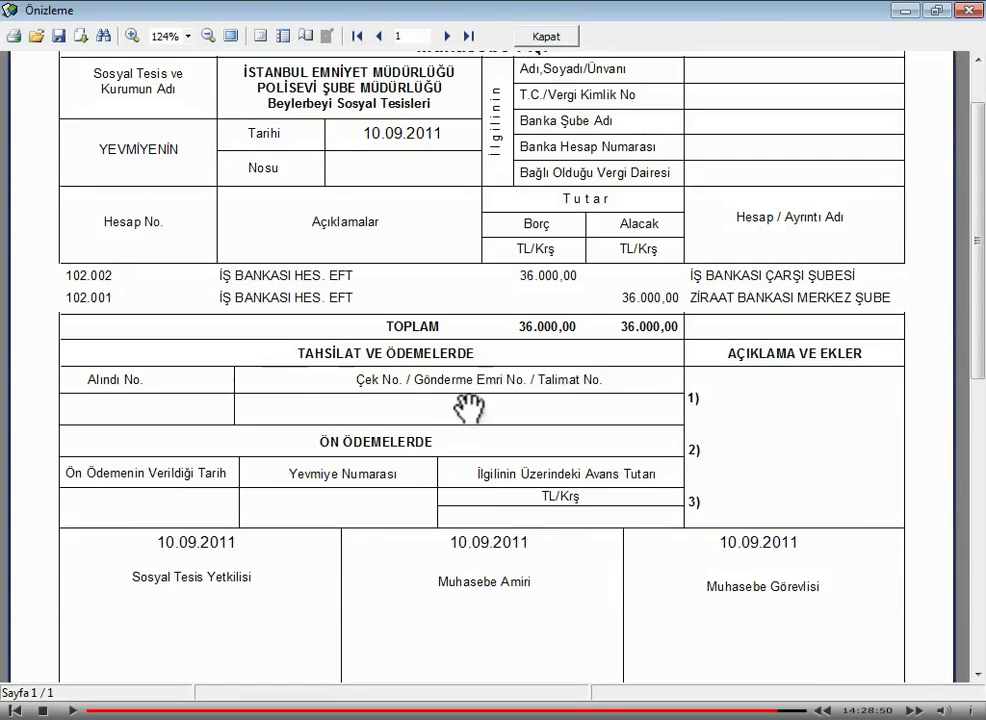
scroll(468, 405, "down", 2)
scroll(433, 400, "up", 7)
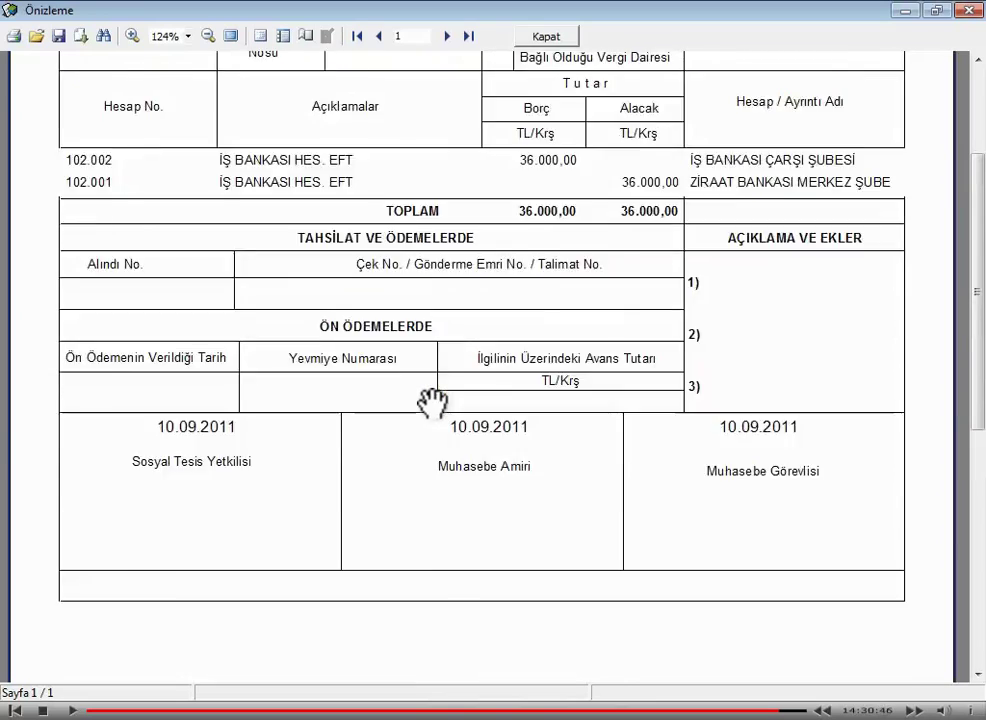
scroll(433, 402, "down", 2)
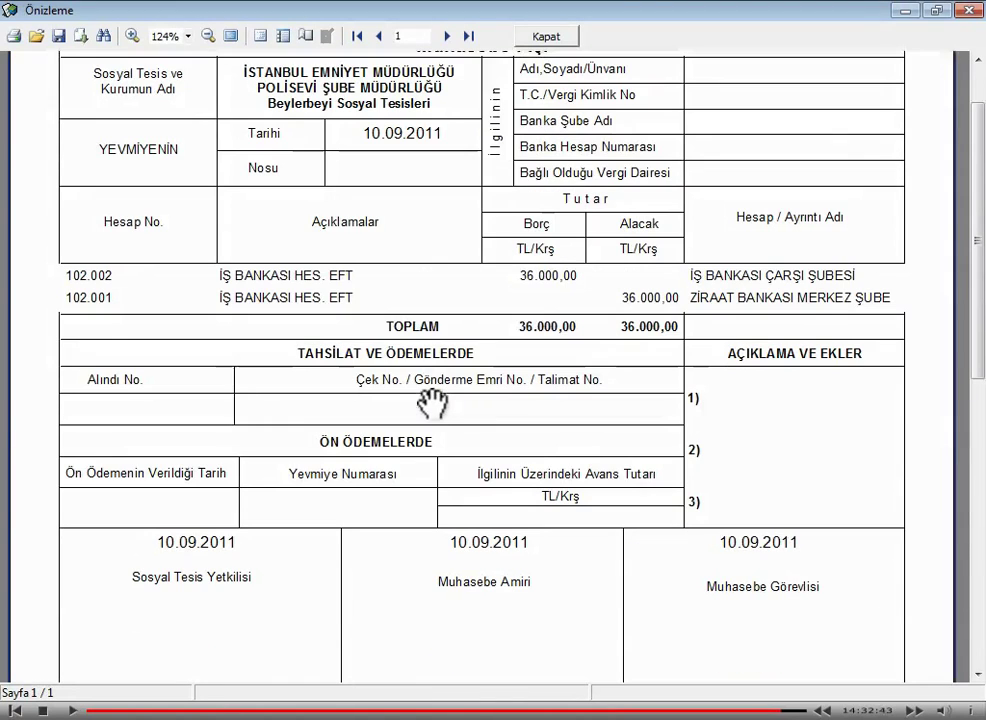
scroll(433, 402, "up", 2)
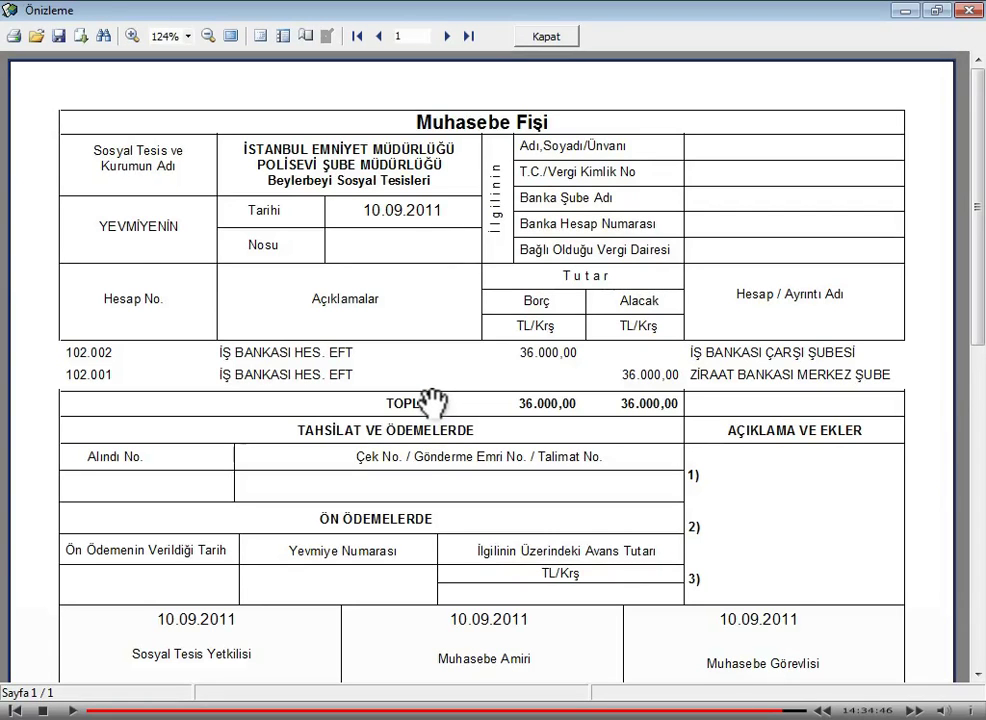
scroll(433, 402, "down", 8)
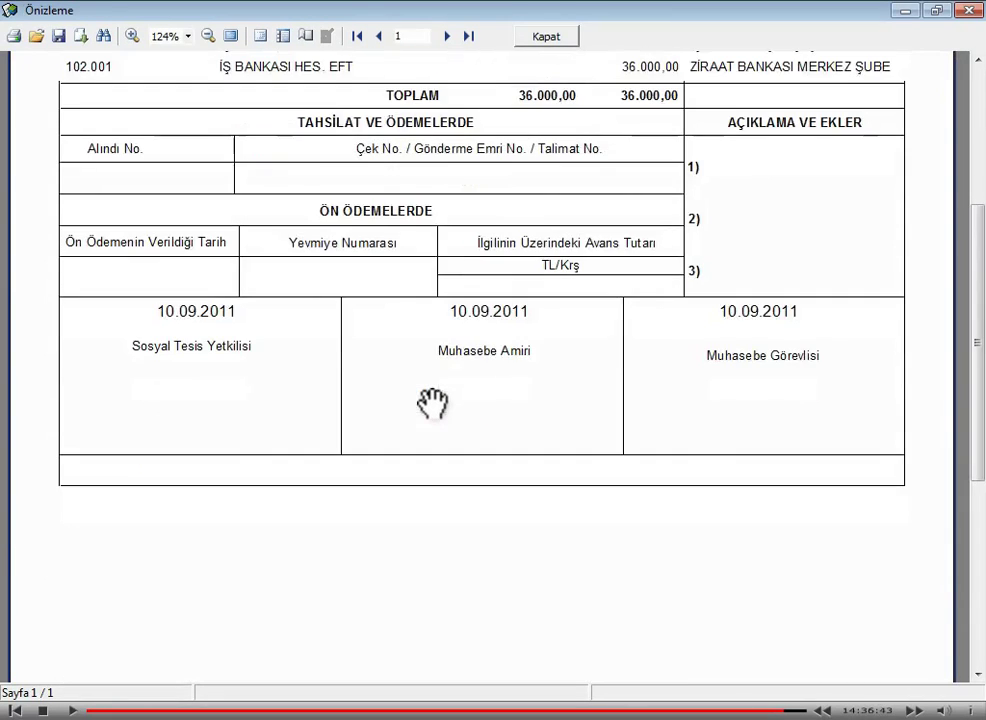
scroll(433, 402, "down", 2)
scroll(431, 398, "up", 10)
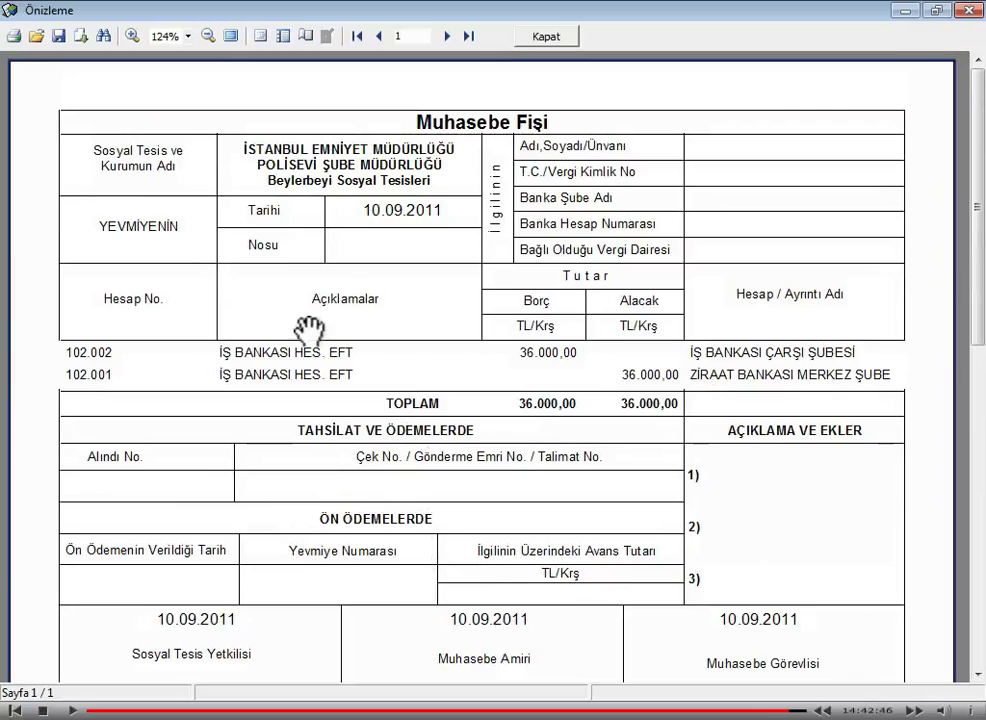
scroll(561, 418, "down", 3)
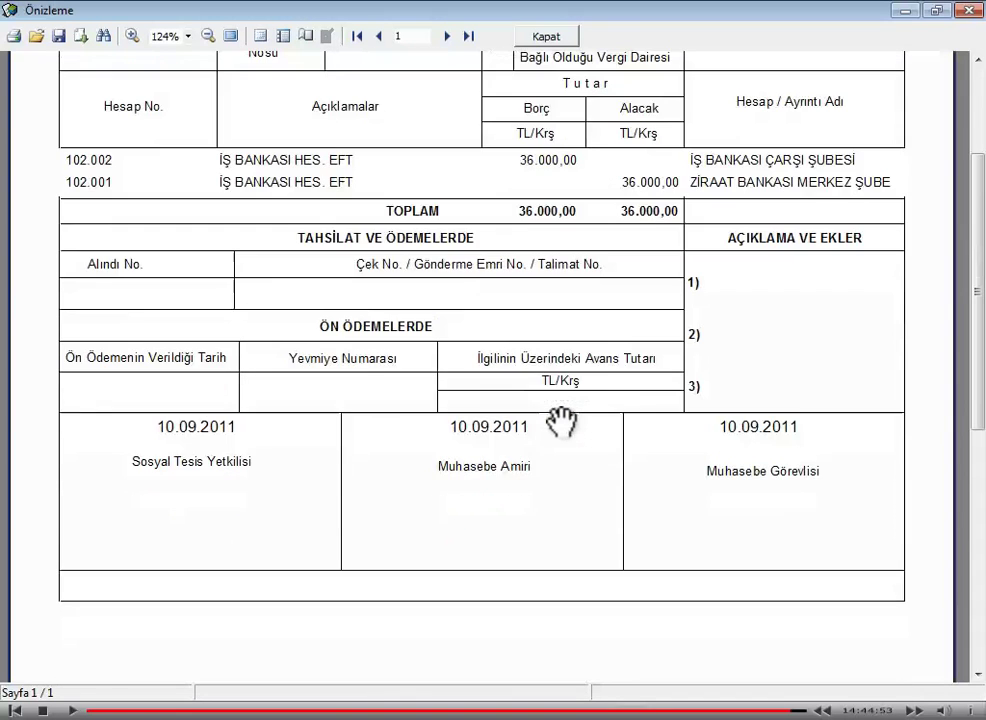
scroll(561, 420, "down", 1)
scroll(550, 418, "down", 2)
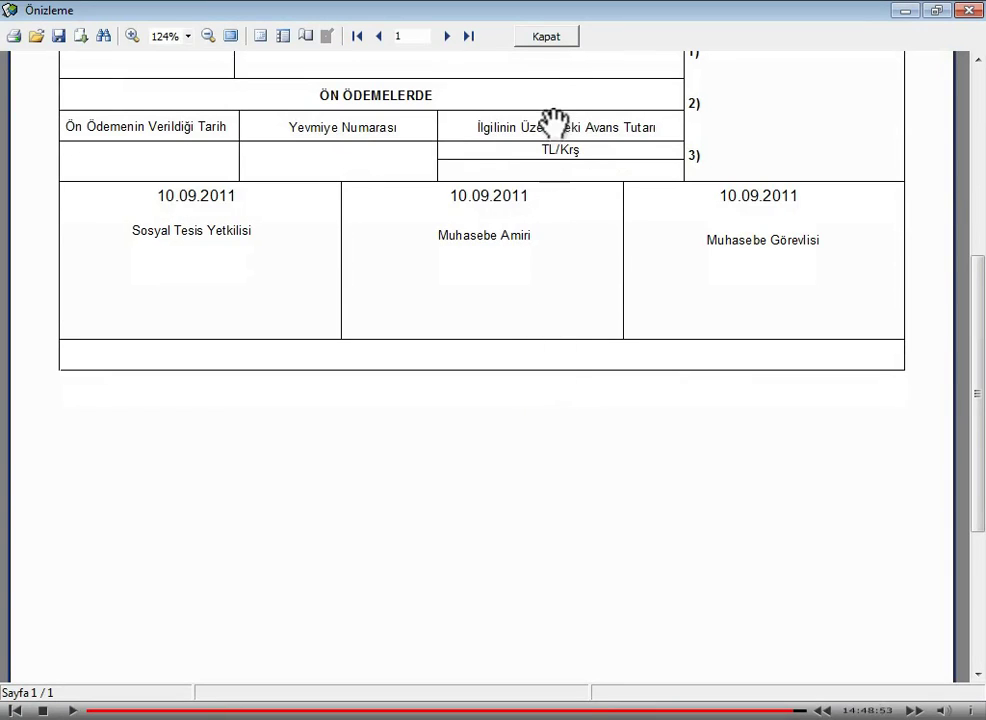
- Close the print preview and the Mahsup voucher window to return to the voucher list
left_click(545, 38)
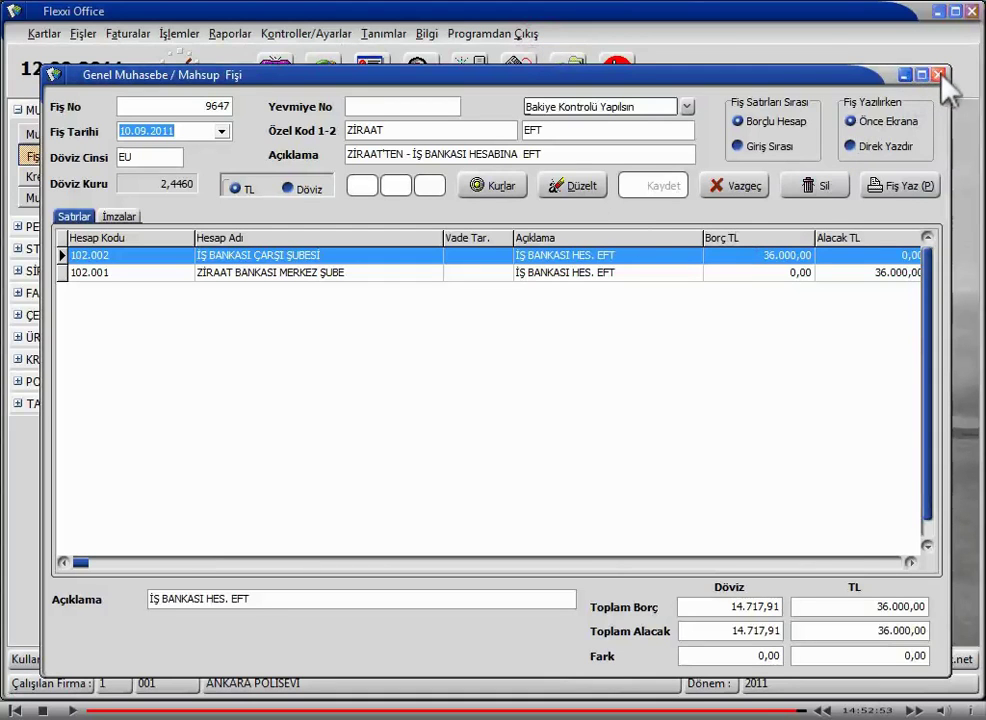
left_click(938, 75)
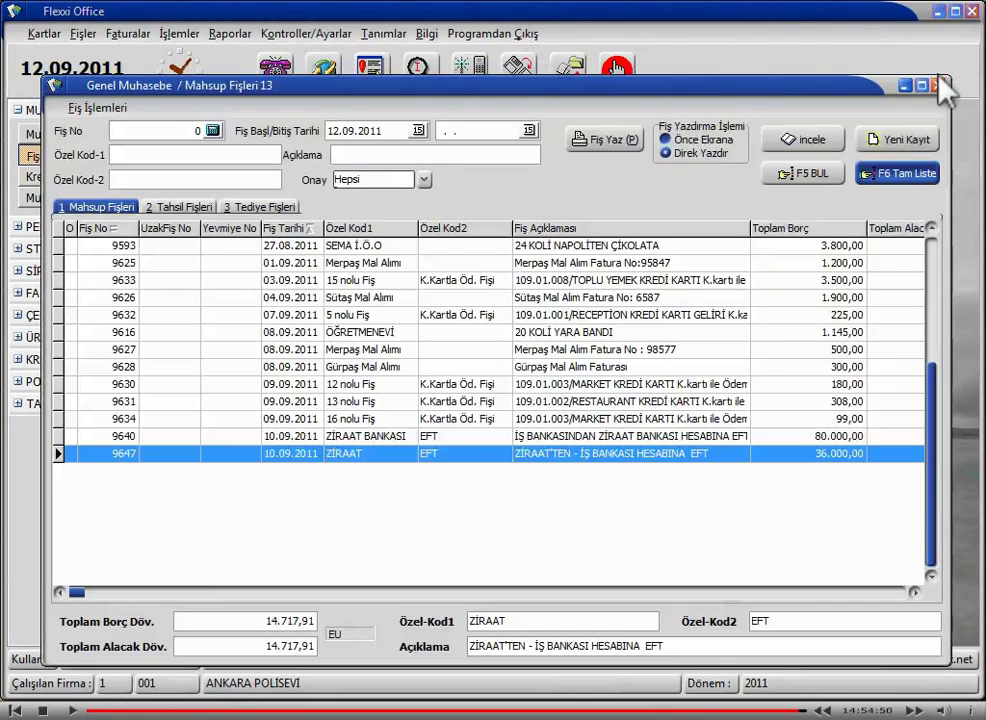